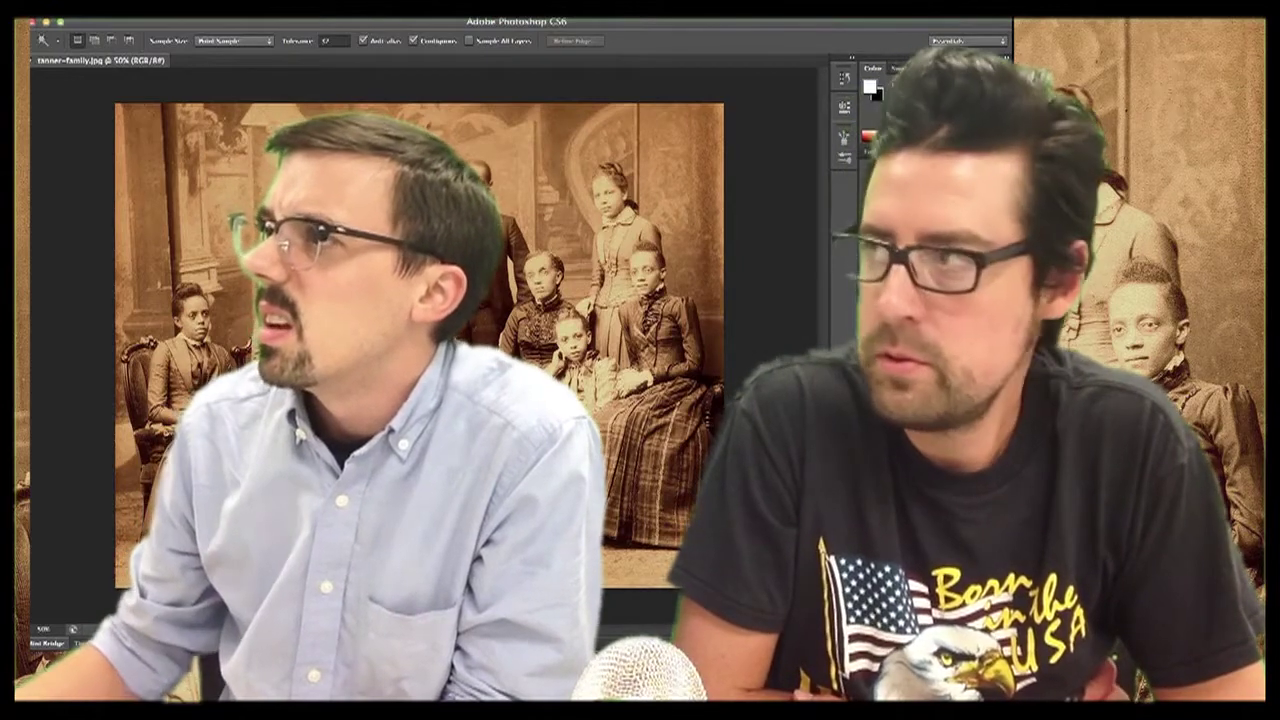
Start a Color Balance adjustment on the family portrait and shift the midtones fully toward cyan.
{"action": "left_click_drag", "start_coordinate": [30, 88], "coordinate": [50, 88]}
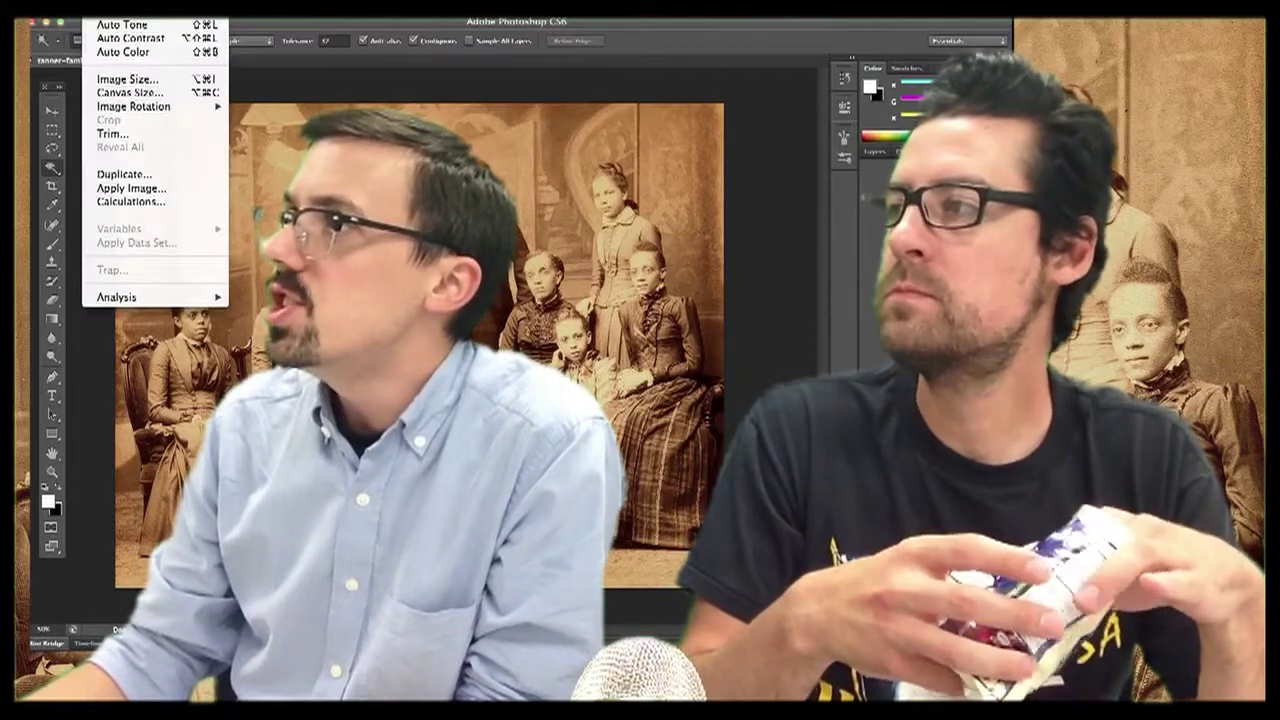
{"action": "mouse_move", "coordinate": [150, 3]}
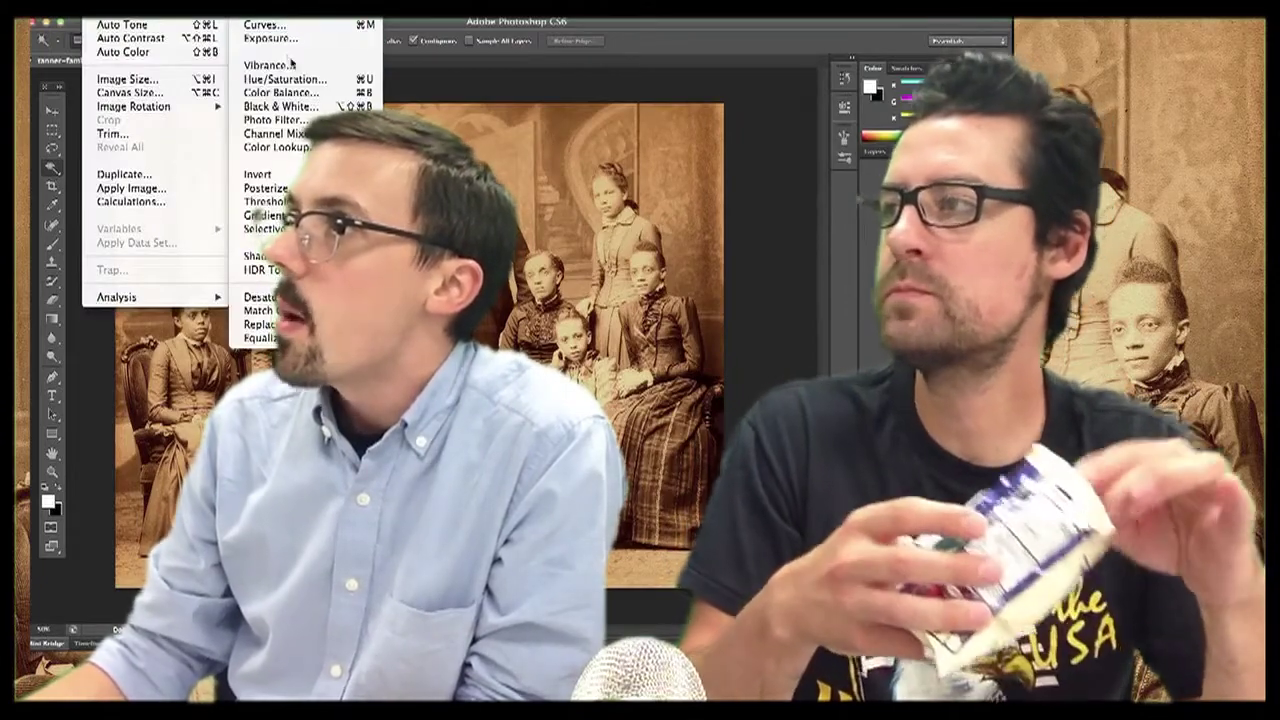
{"action": "left_click", "coordinate": [283, 92]}
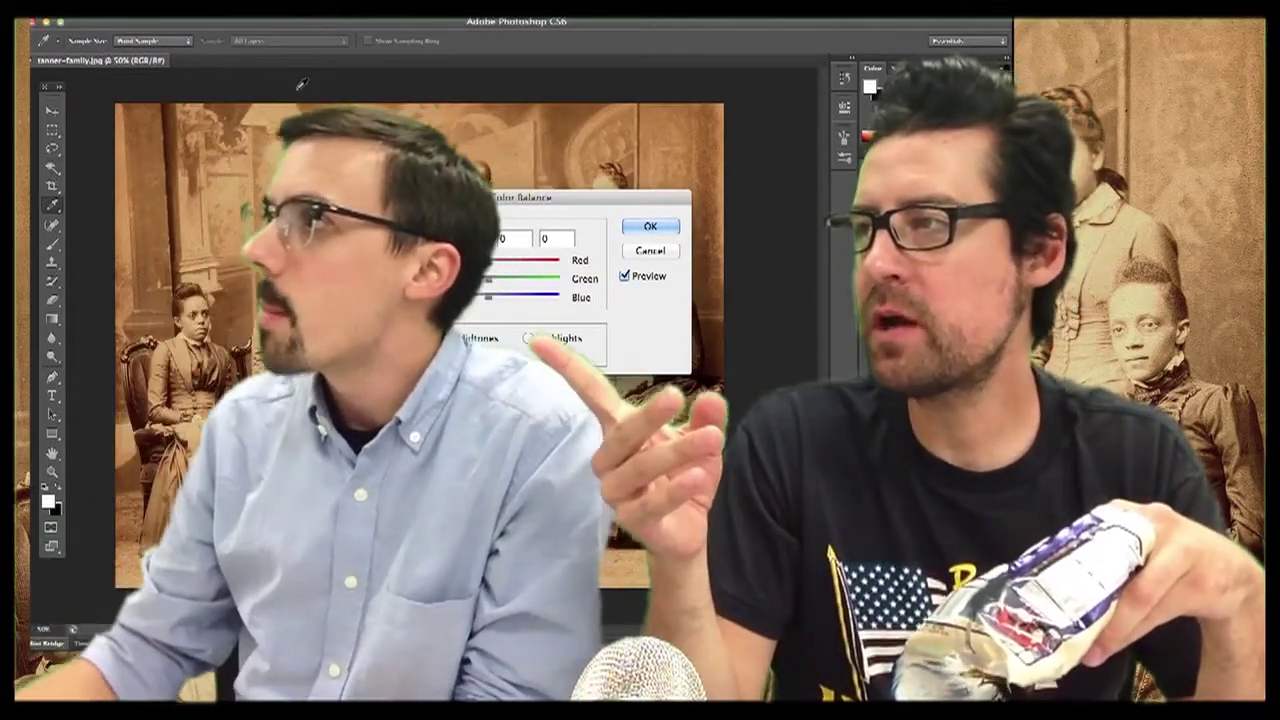
{"action": "left_click_drag", "start_coordinate": [480, 203], "coordinate": [620, 420]}
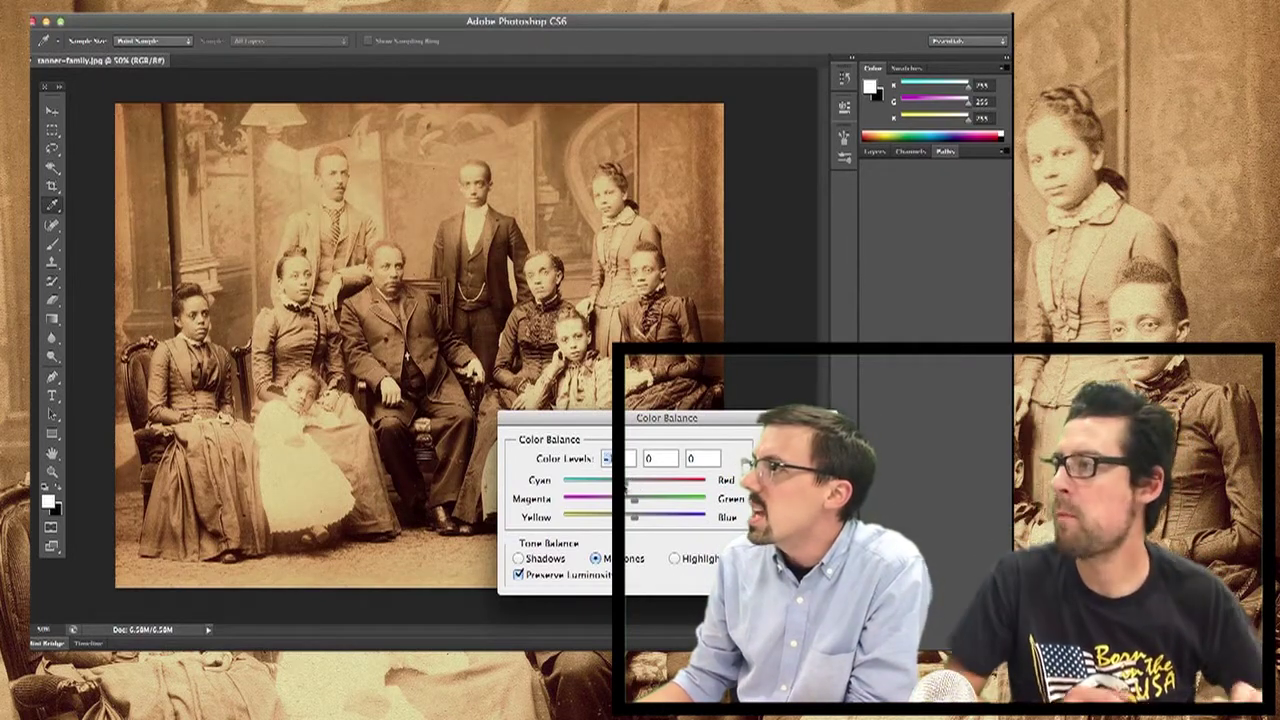
{"action": "left_click_drag", "start_coordinate": [609, 484], "coordinate": [571, 485]}
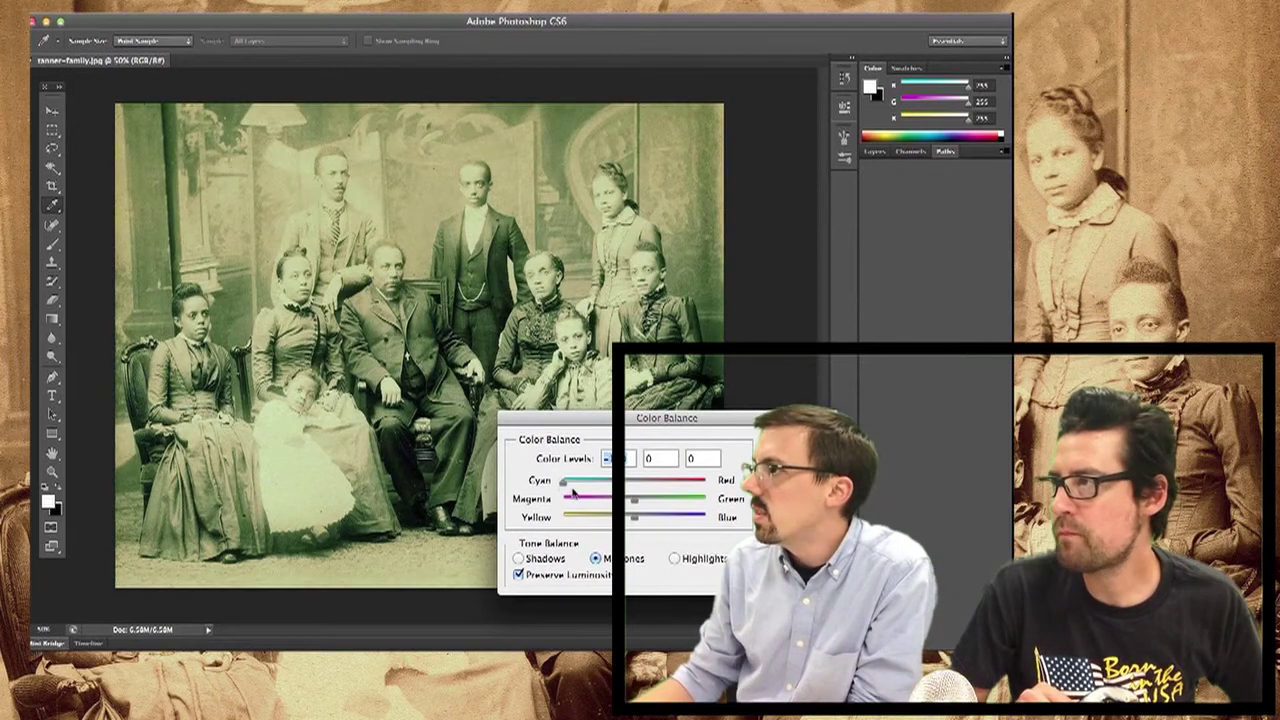
Shift the Color Balance shadows fully toward cyan and set their yellow-blue level to +100.
{"action": "left_click", "coordinate": [519, 559]}
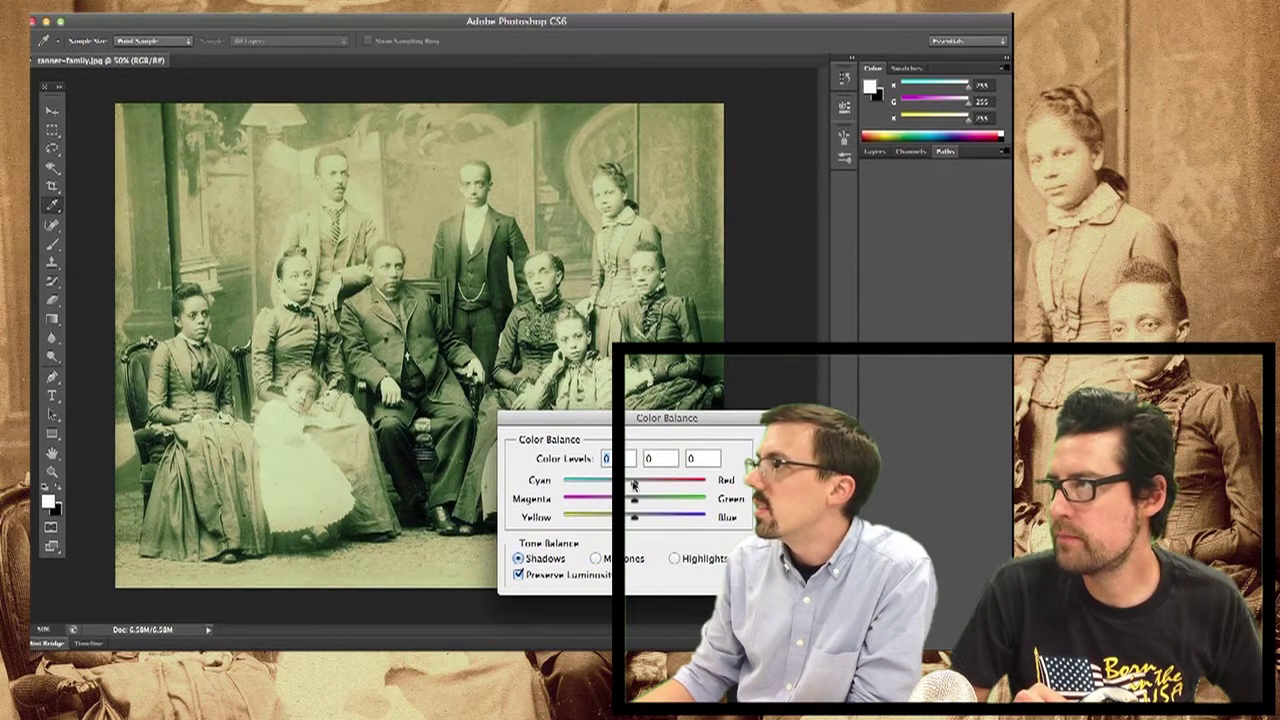
{"action": "left_click_drag", "start_coordinate": [588, 485], "coordinate": [567, 484]}
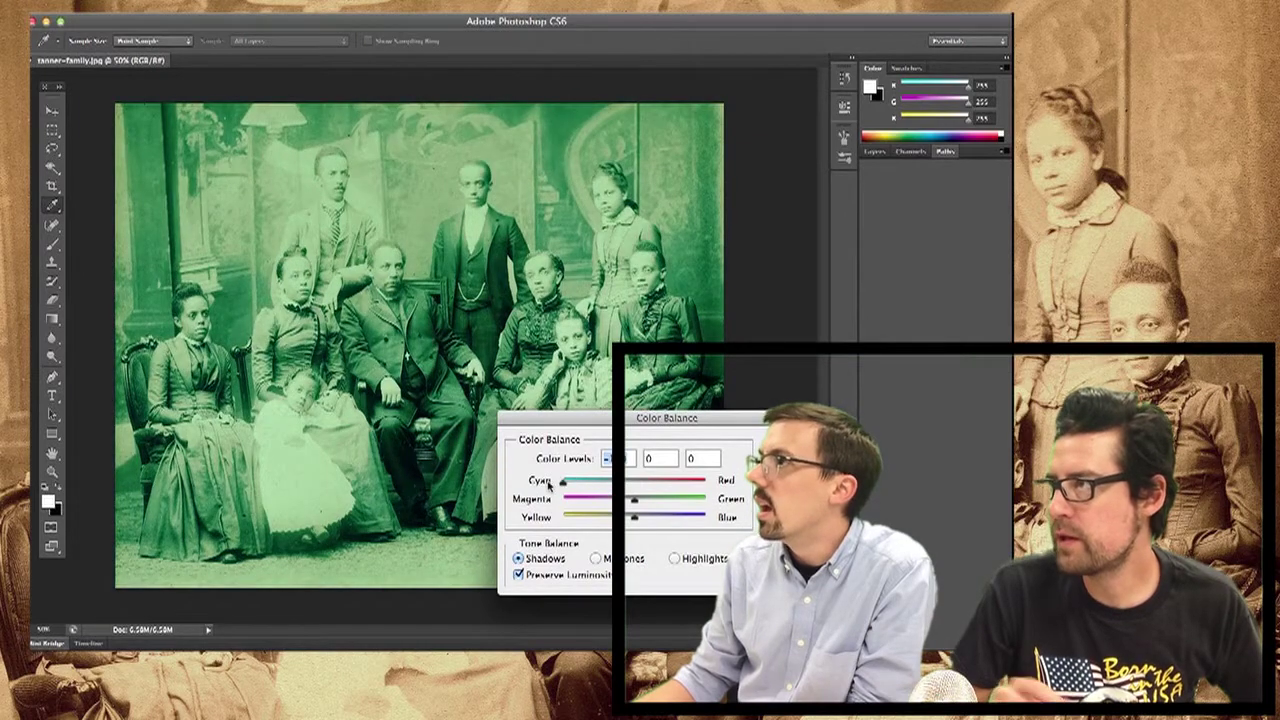
{"action": "left_click_drag", "start_coordinate": [633, 519], "coordinate": [716, 521]}
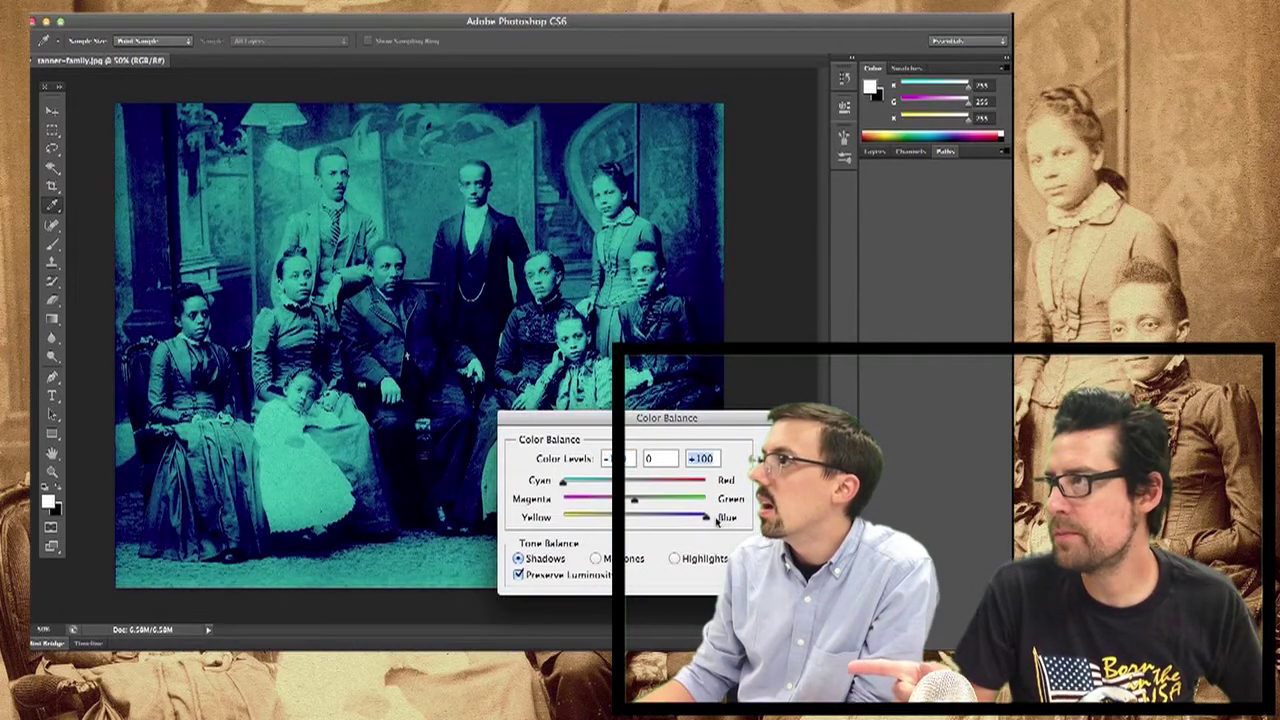
Shift the highlights fully toward cyan, set their yellow-blue level to +100, and apply the Color Balance adjustment.
{"action": "left_click", "coordinate": [675, 559]}
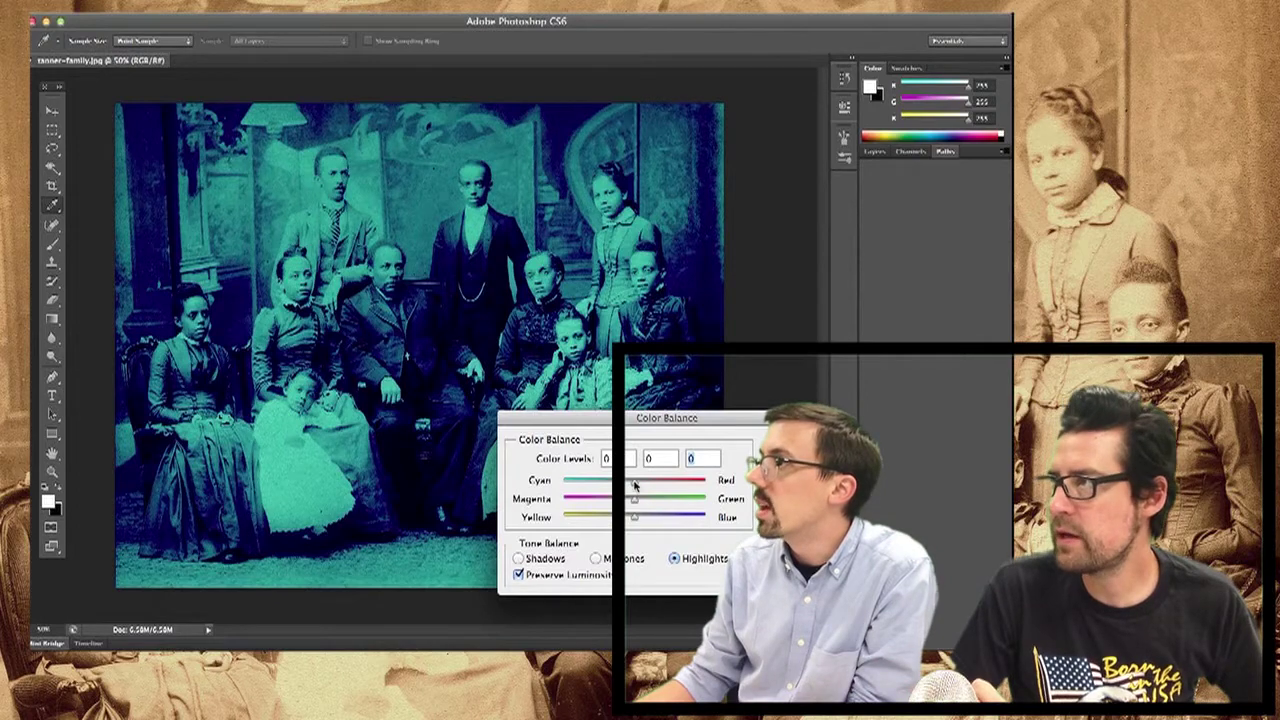
{"action": "left_click_drag", "start_coordinate": [634, 485], "coordinate": [552, 485]}
{"action": "left_click_drag", "start_coordinate": [634, 517], "coordinate": [718, 519]}
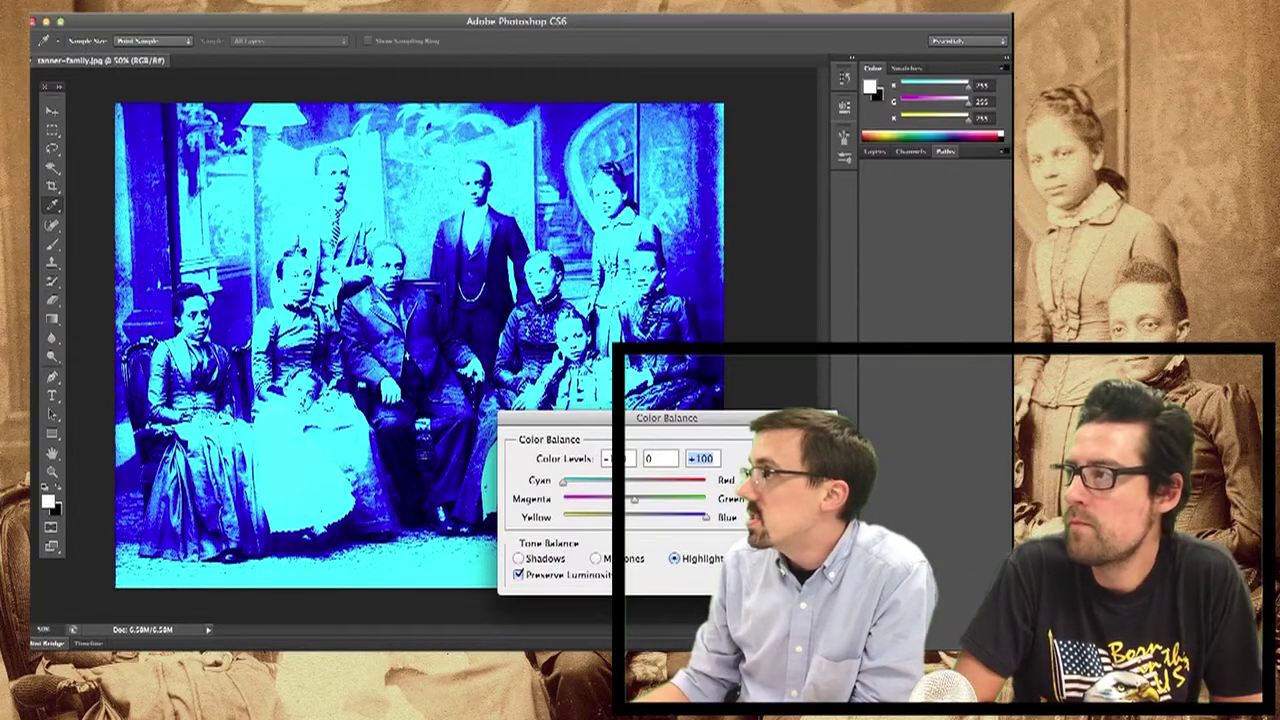
{"action": "key", "text": "Return"}
Save the recolored portrait as a JPEG named tanner-family.jpg on the Desktop, replacing the existing file.
{"action": "left_click", "coordinate": [45, 13]}
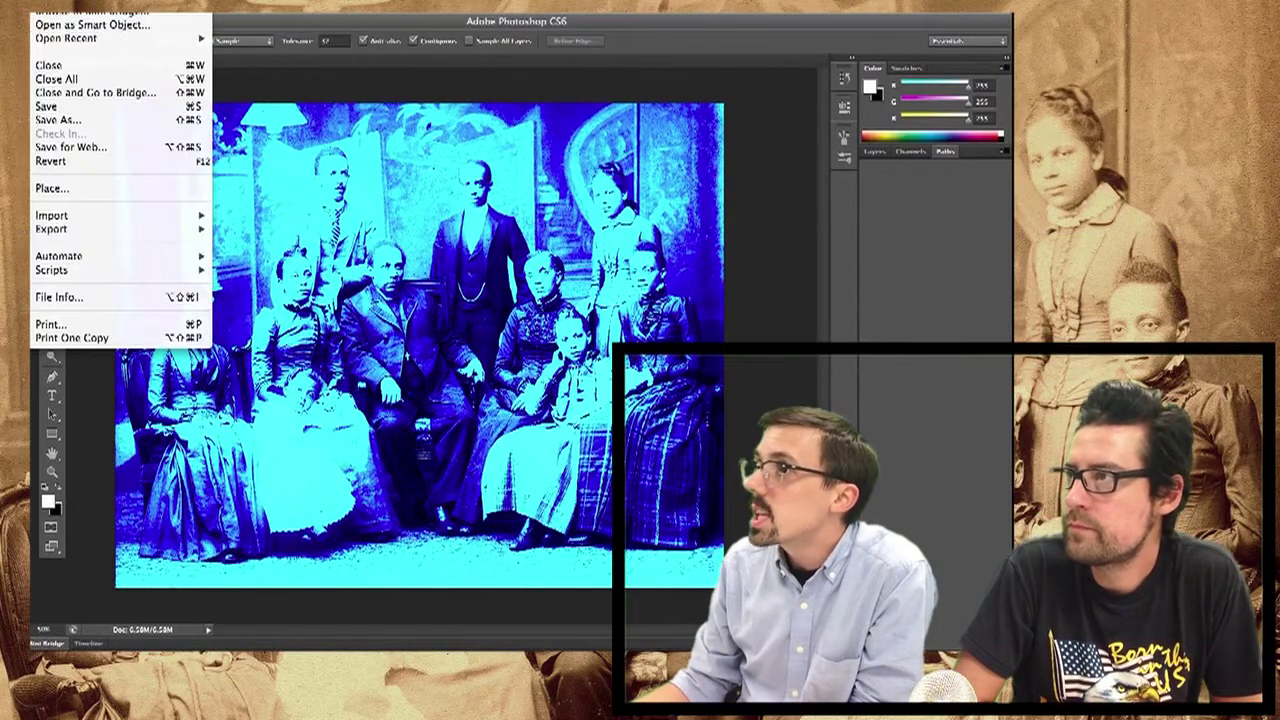
{"action": "left_click", "coordinate": [52, 121]}
{"action": "left_click", "coordinate": [38, 120]}
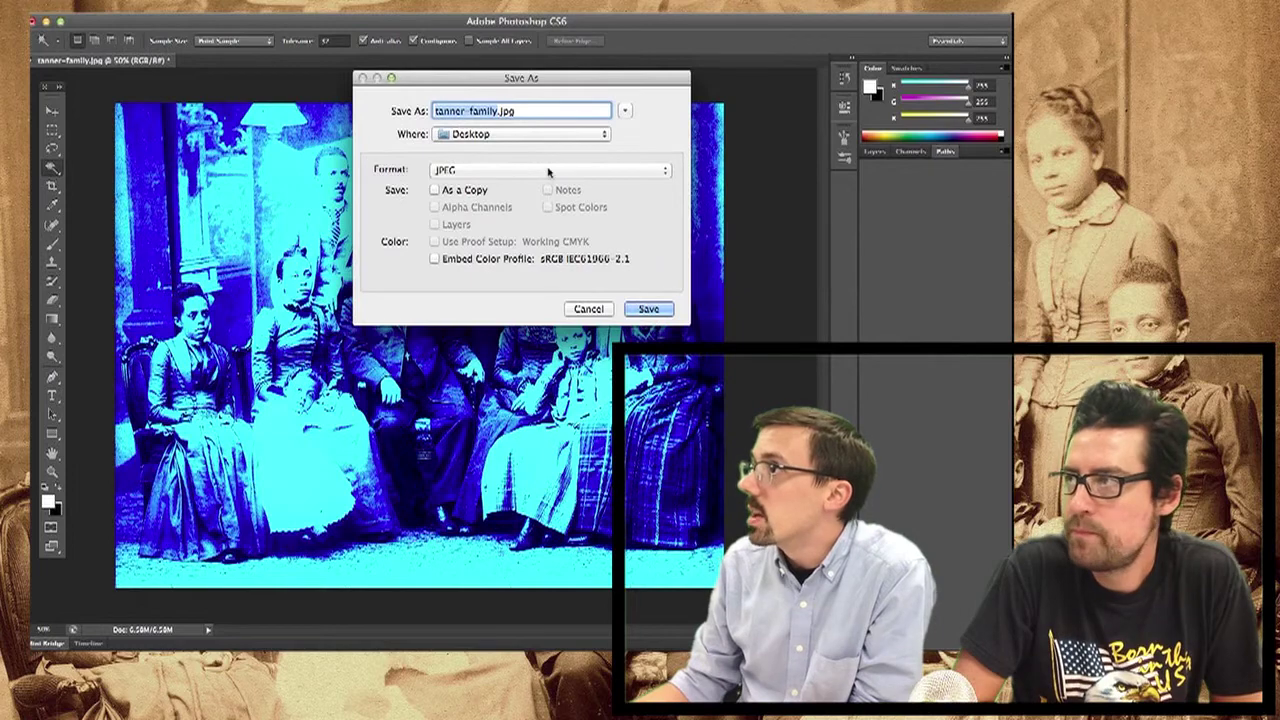
{"action": "left_click", "coordinate": [642, 310]}
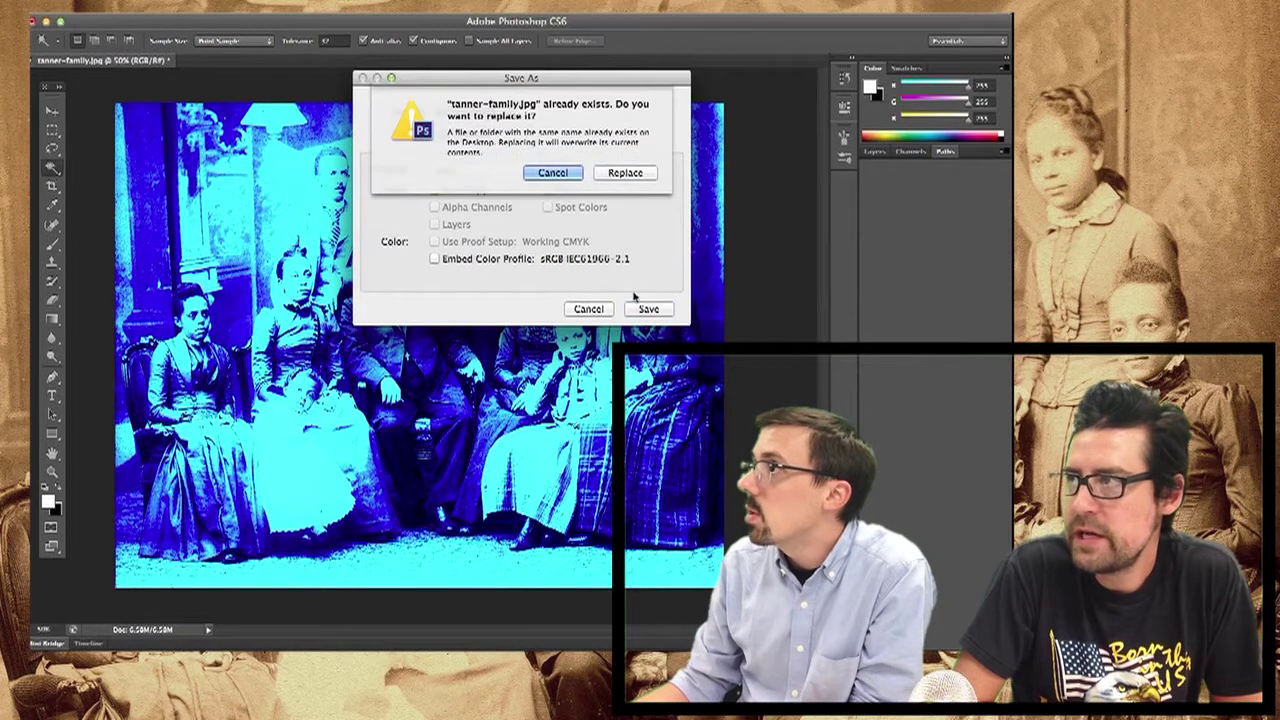
{"action": "left_click", "coordinate": [614, 175]}
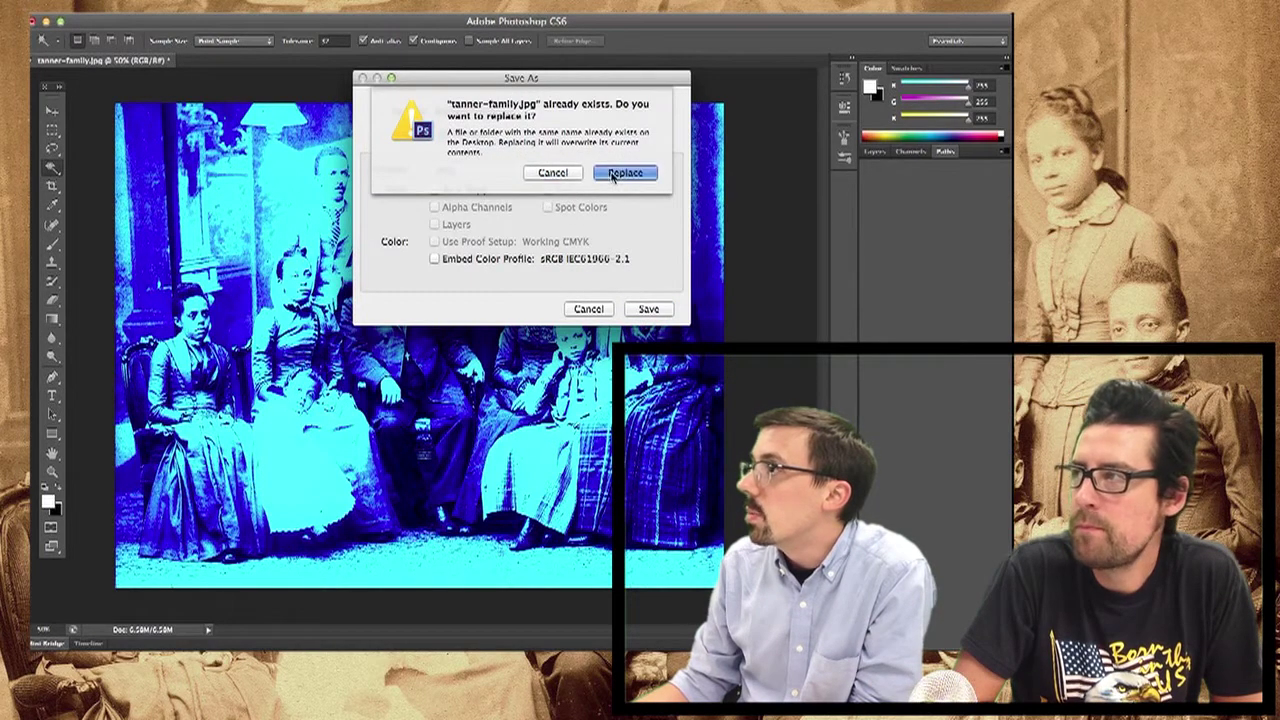
{"action": "left_click", "coordinate": [689, 259]}
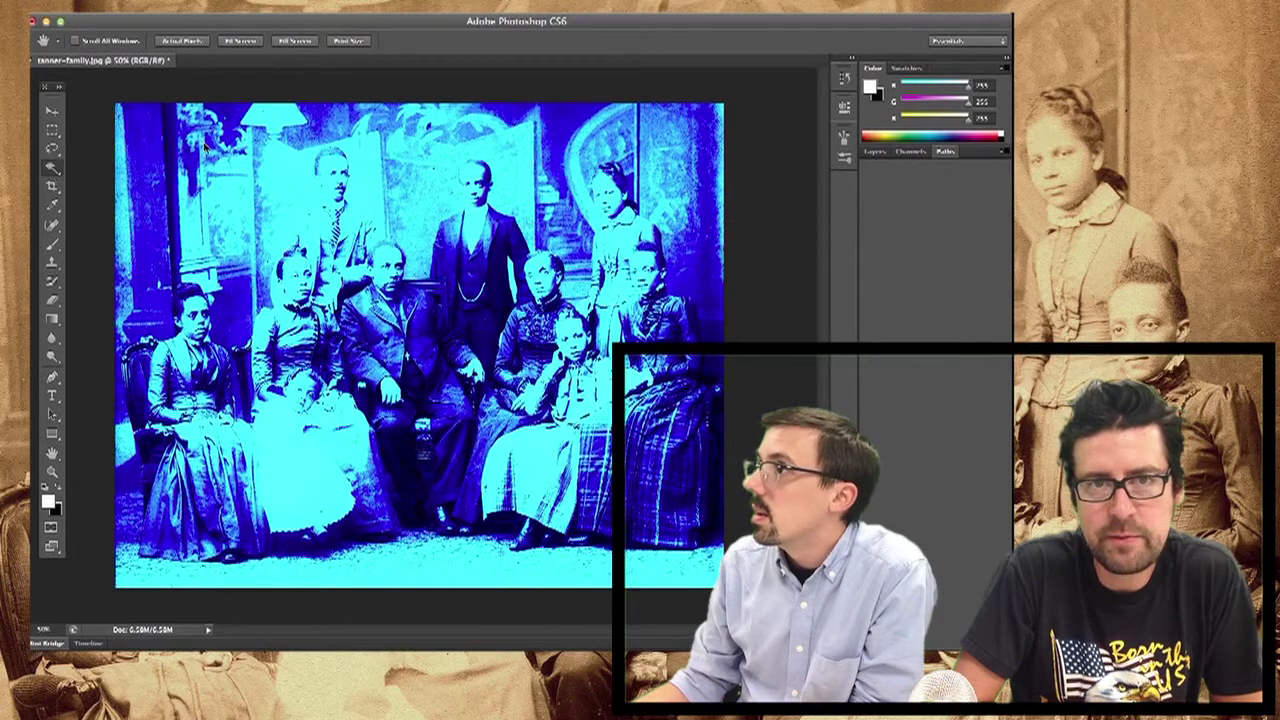
{"action": "key", "text": "super+s"}
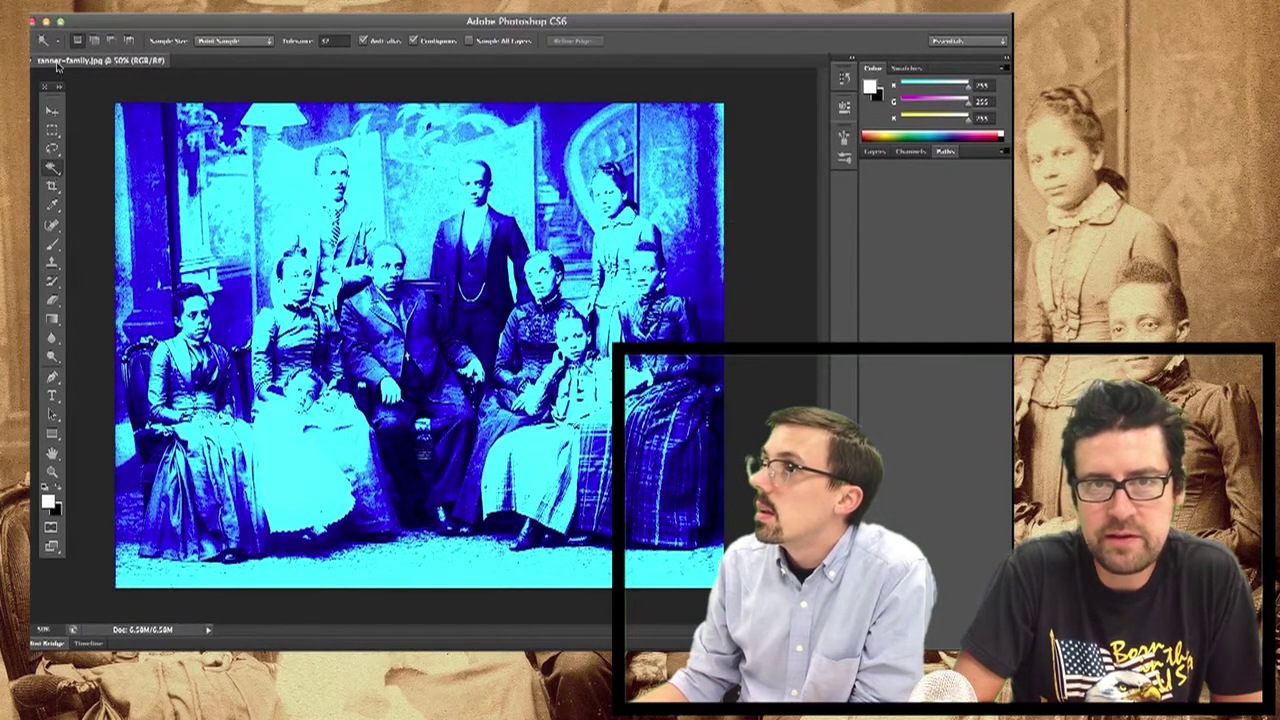
Close the family portrait and open XMAStree_farm.jpg from the Desktop.
{"action": "left_click", "coordinate": [36, 61]}
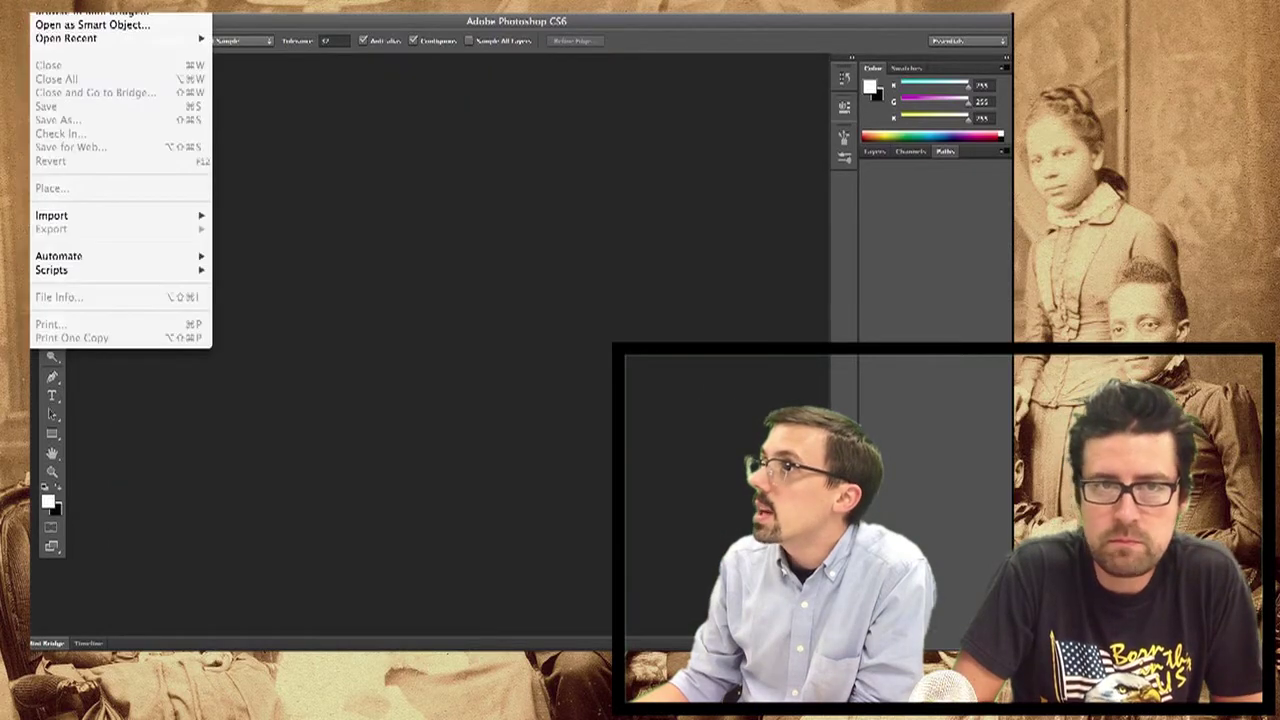
{"action": "key", "text": "super+o"}
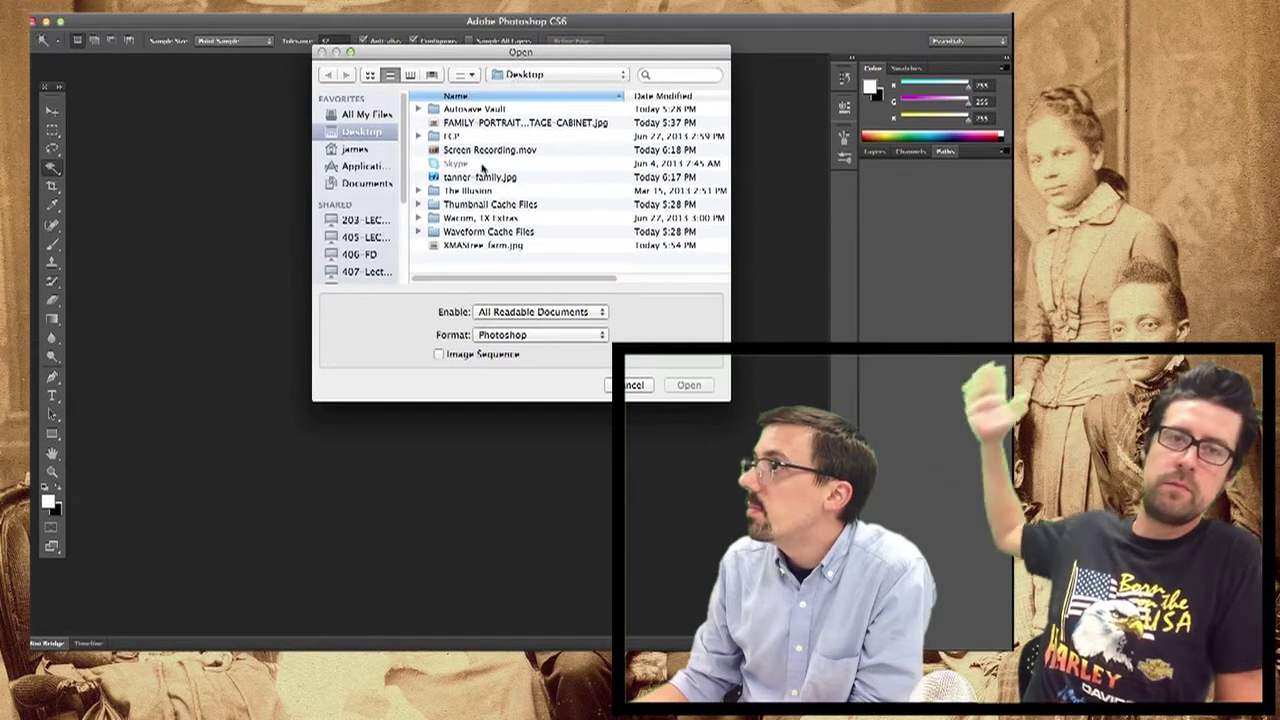
{"action": "left_click", "coordinate": [476, 246]}
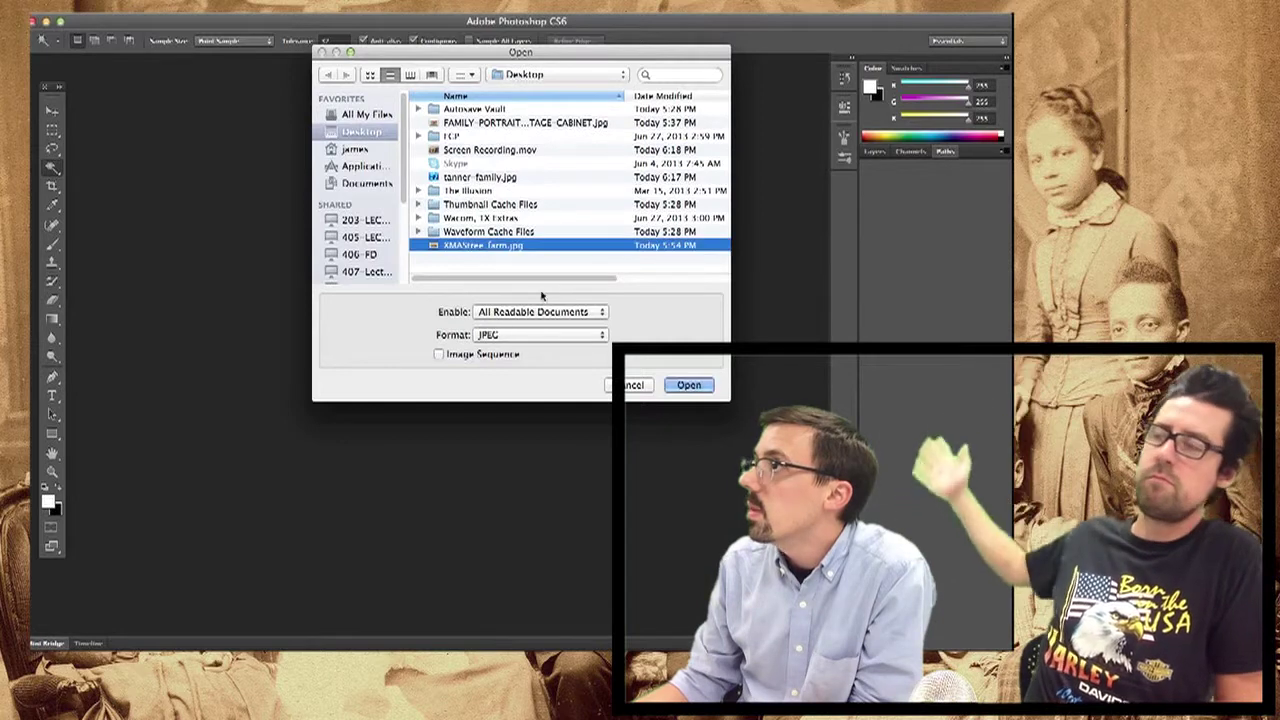
{"action": "left_click", "coordinate": [689, 387]}
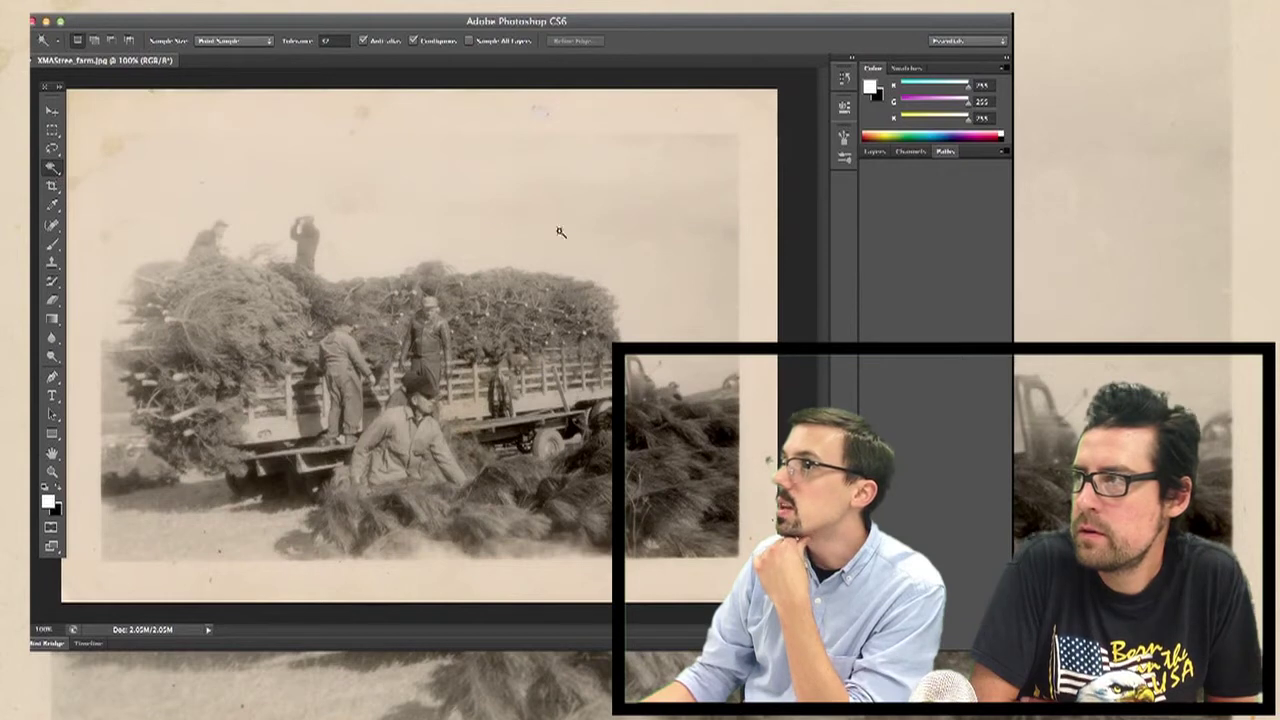
Select the sky and border, then the light patch at the truck bed's rear, with the Magic Wand and fill both with white.
{"action": "left_click", "coordinate": [430, 217]}
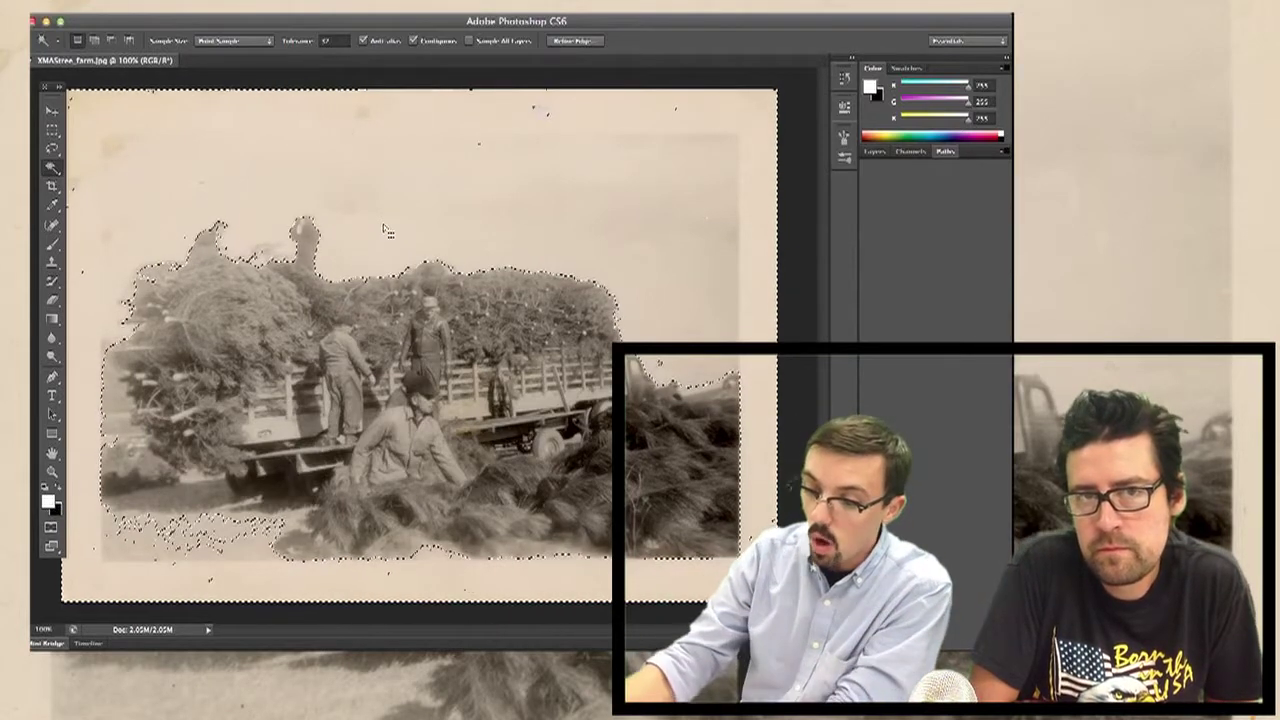
{"action": "key", "text": "alt+BackSpace"}
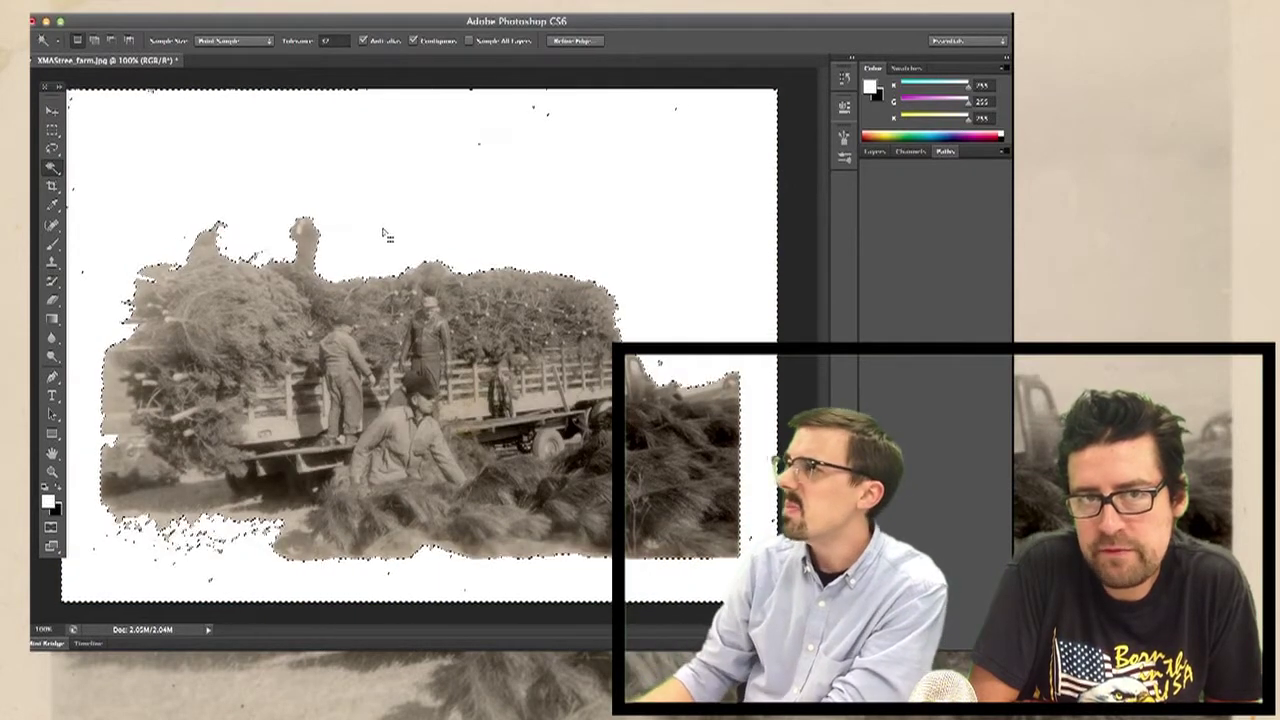
{"action": "left_click", "coordinate": [288, 428]}
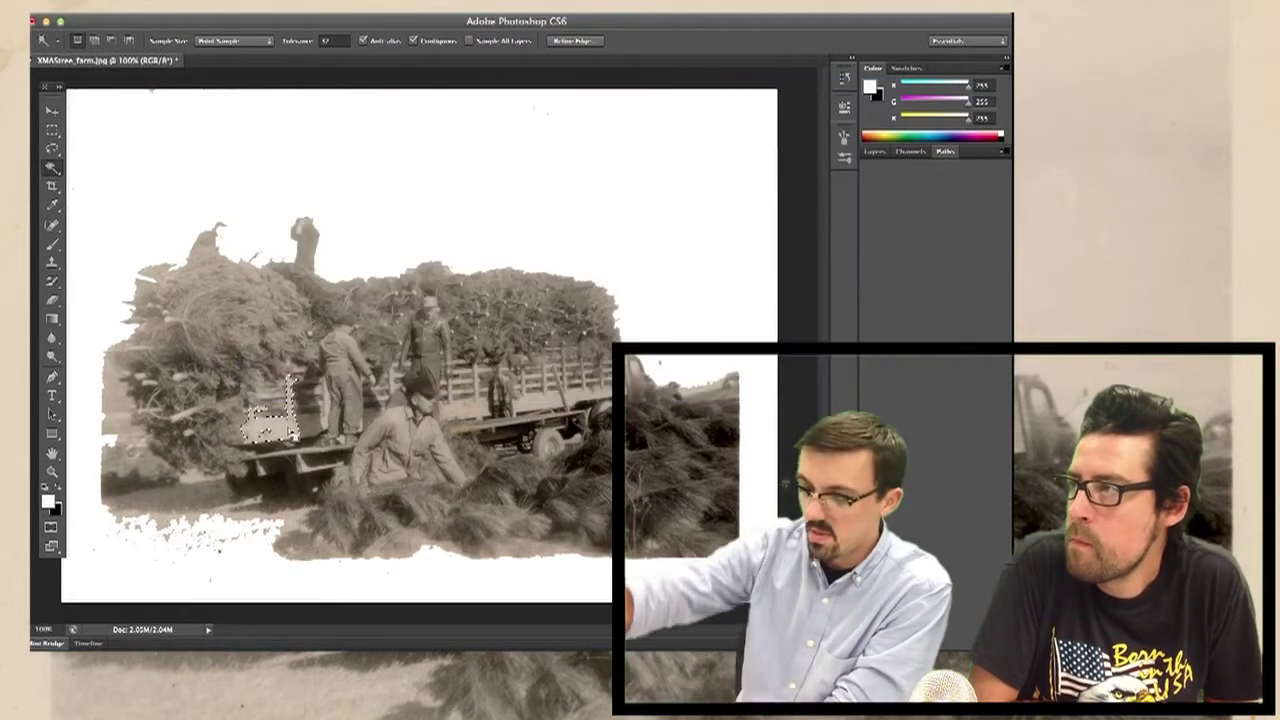
{"action": "key", "text": "BackSpace"}
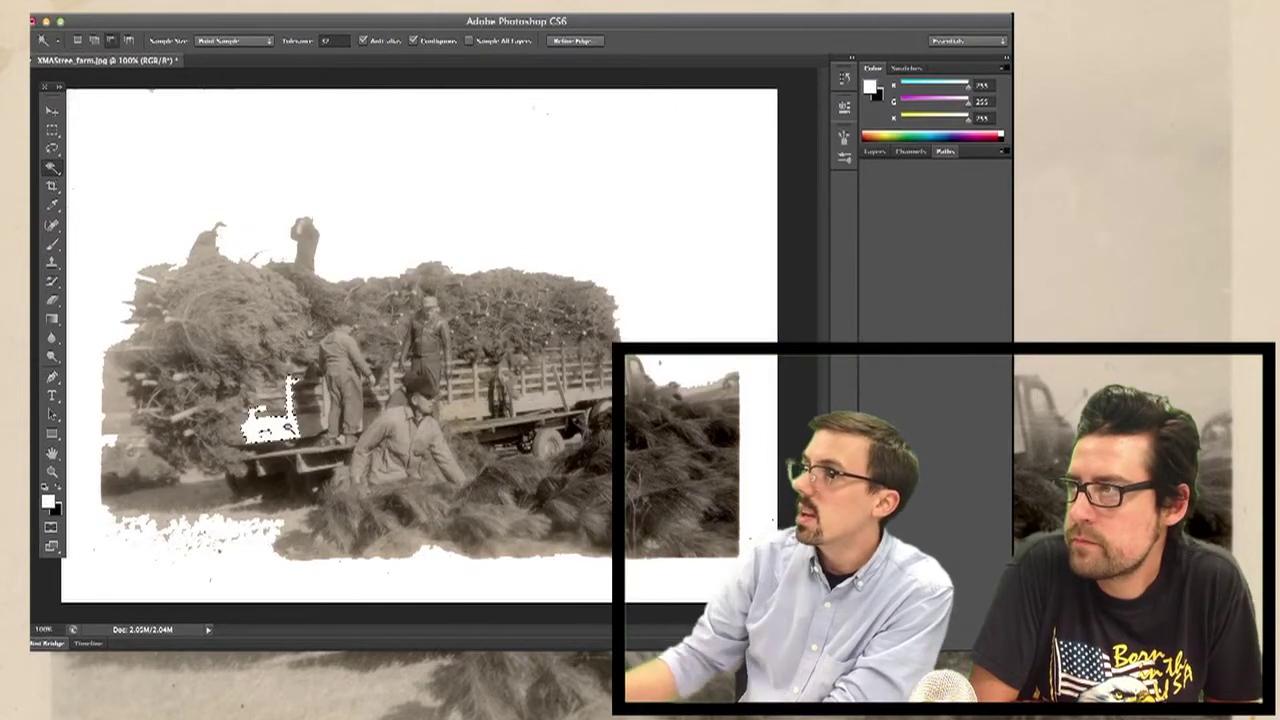
Fill the dark areas beneath the truck and the deep shadows in the cut-tree pile with black using Magic Wand selections.
{"action": "left_click", "coordinate": [313, 421]}
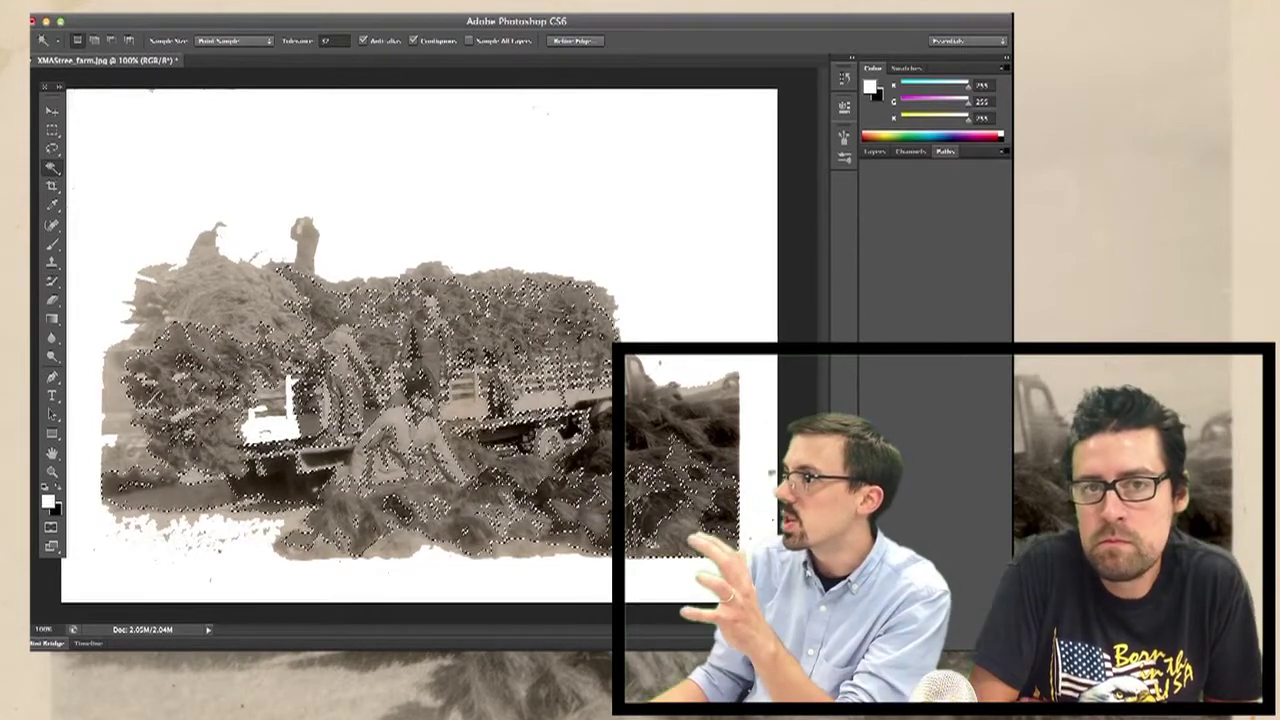
{"action": "key", "text": "super+z"}
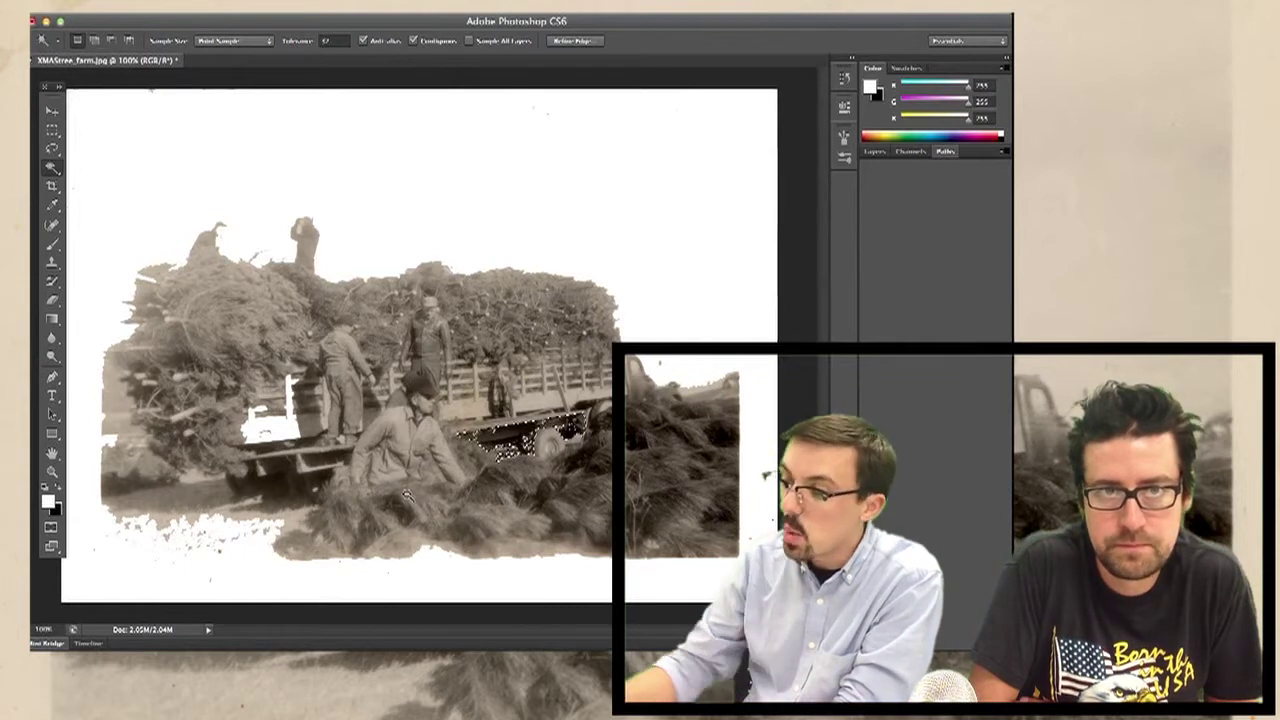
{"action": "left_click", "coordinate": [280, 490]}
{"action": "key", "text": "super+BackSpace"}
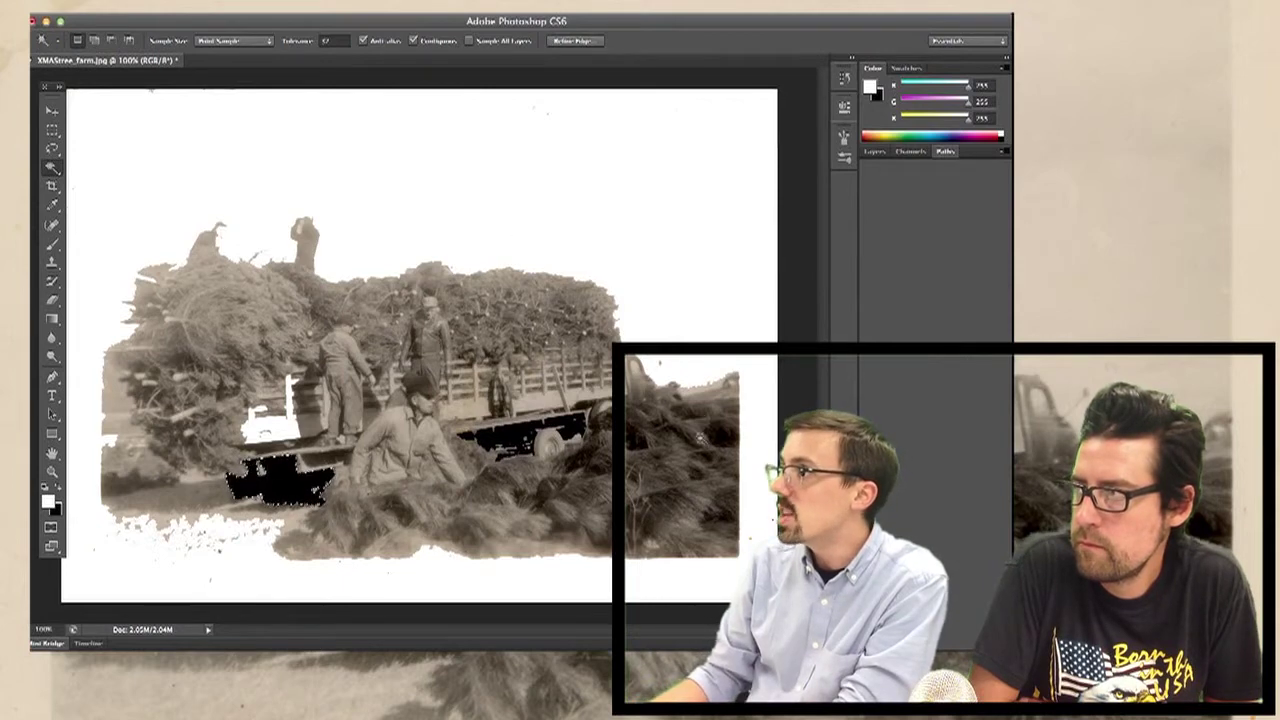
{"action": "key", "text": "super+d"}
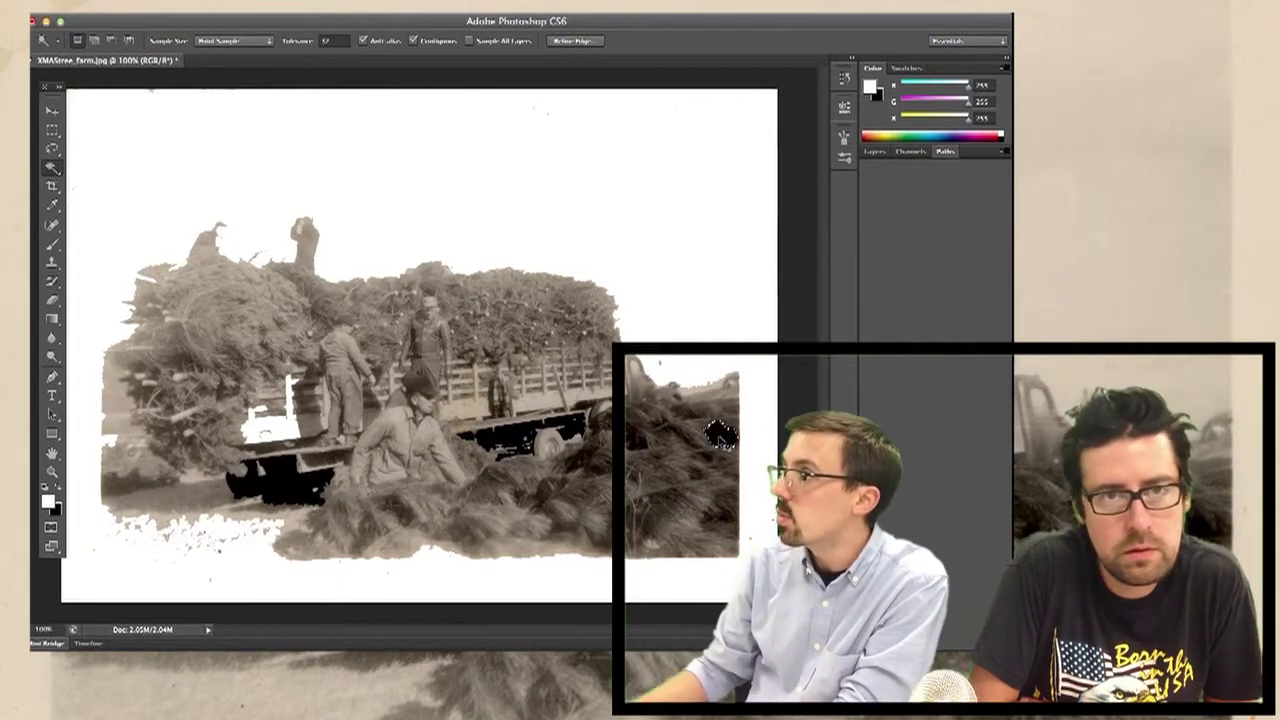
{"action": "left_click", "coordinate": [720, 434]}
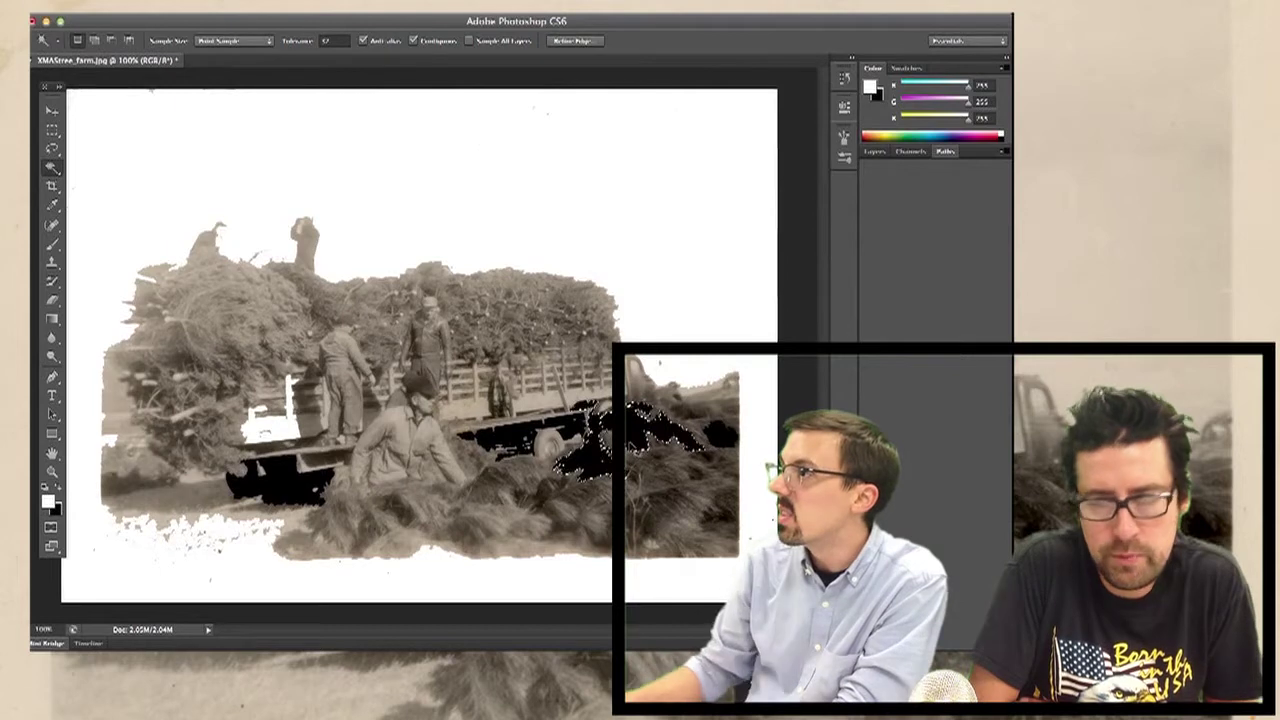
Select the light slats and boards along the truck bed's side with the Magic Wand and fill them with white.
{"action": "left_click", "coordinate": [548, 396]}
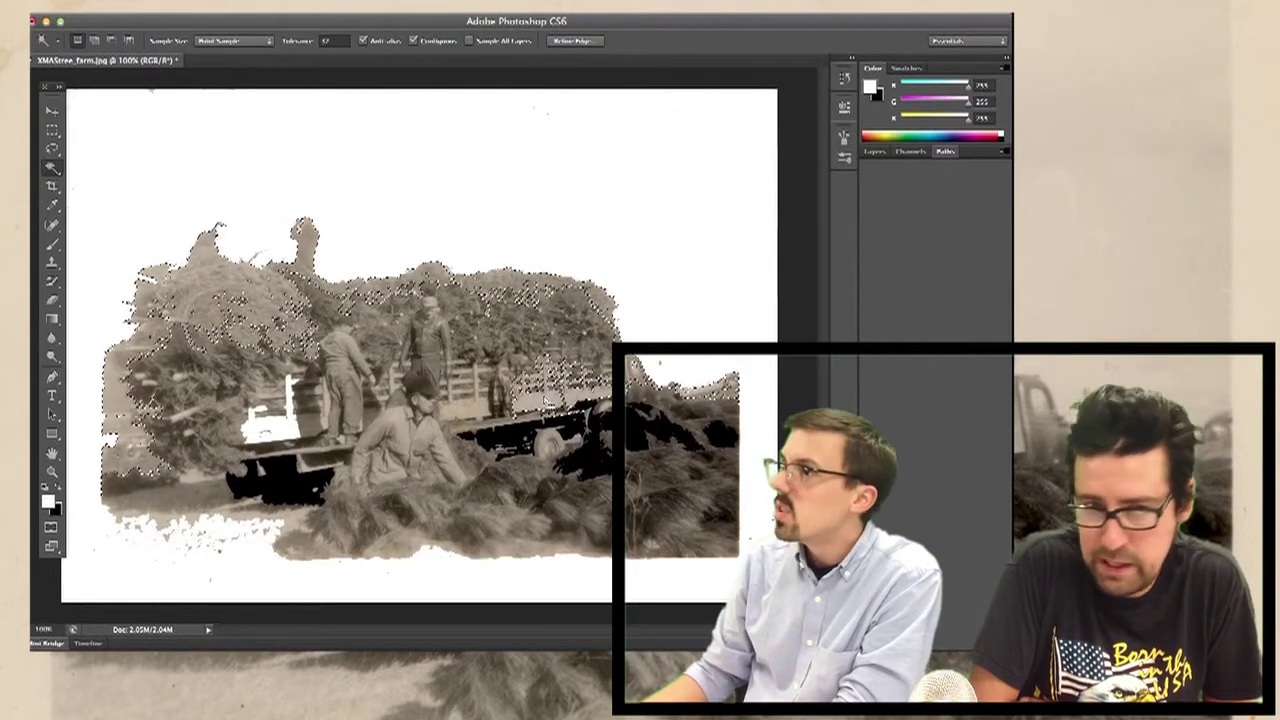
{"action": "key", "text": "super+d"}
{"action": "left_click", "coordinate": [466, 398]}
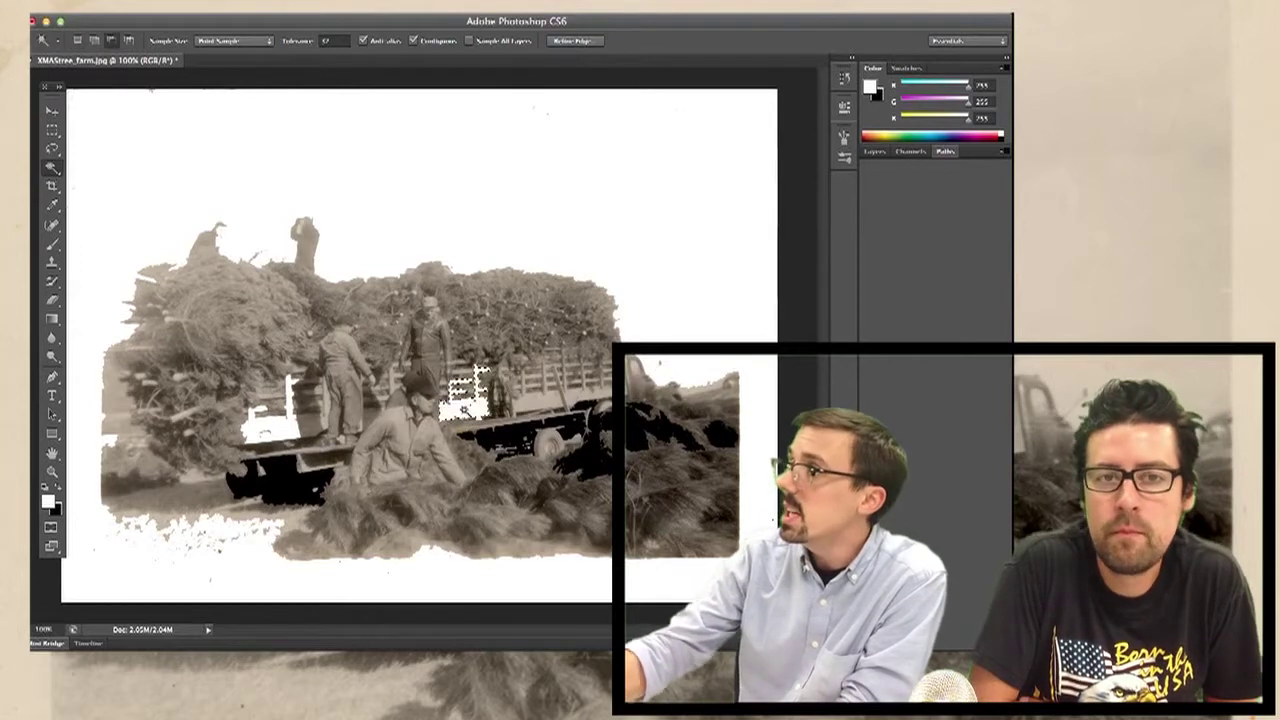
{"action": "left_click", "coordinate": [590, 385]}
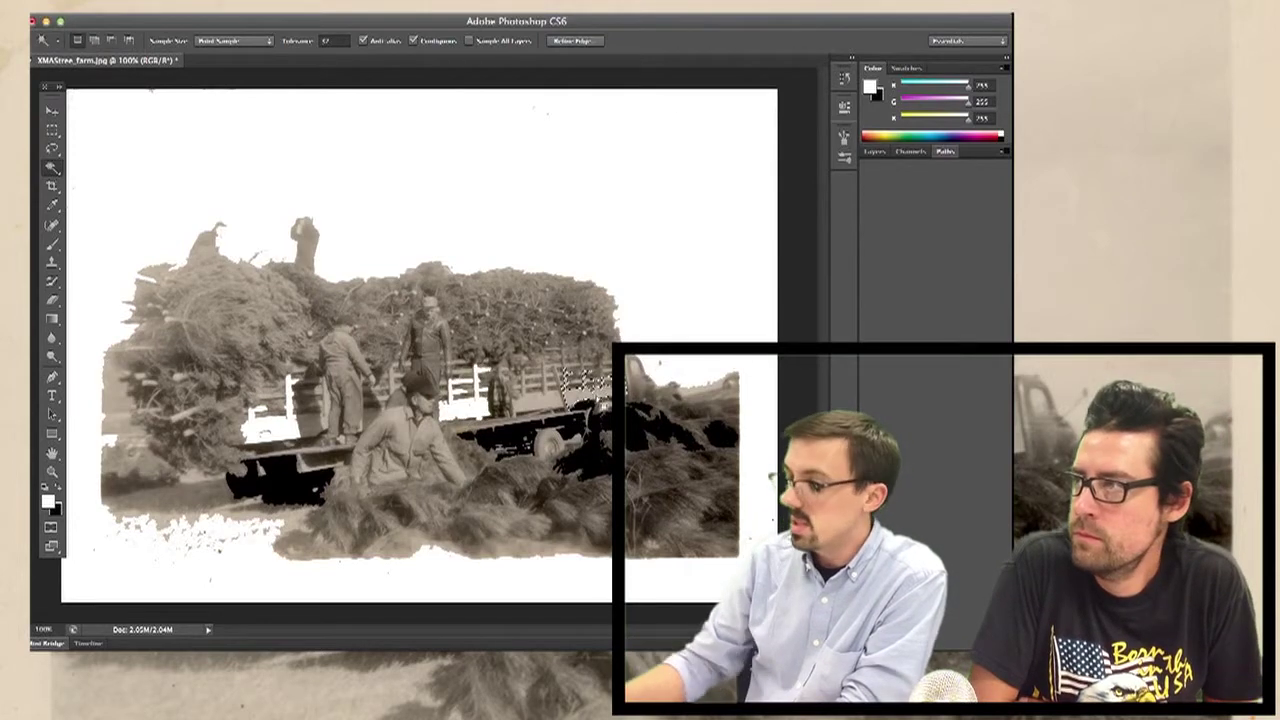
{"action": "left_click", "coordinate": [550, 410]}
{"action": "key", "text": "alt+BackSpace"}
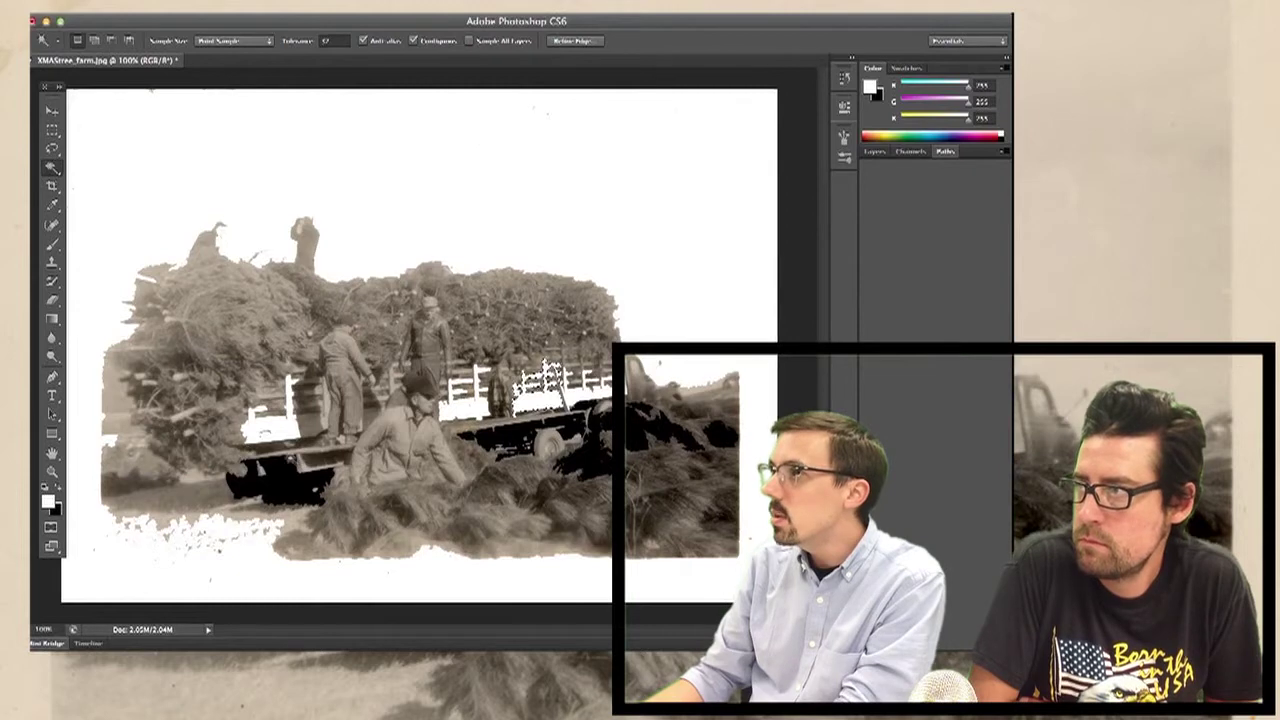
Fill the light ground patch behind the truck, the foreground worker's face and the two standing workers' upper bodies with white.
{"action": "left_click", "coordinate": [195, 477]}
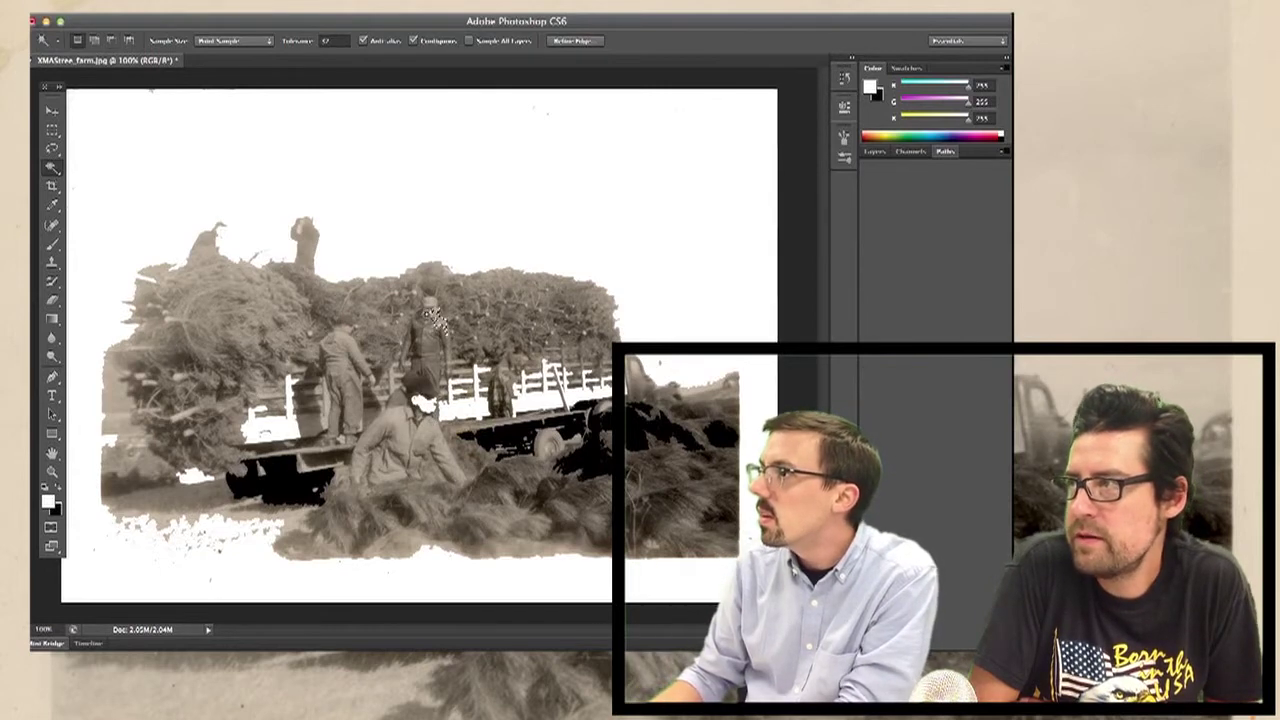
{"action": "left_click", "coordinate": [437, 318]}
{"action": "key", "text": "super+d"}
{"action": "left_click", "coordinate": [436, 318]}
{"action": "key", "text": "Delete"}
{"action": "left_click", "coordinate": [348, 334]}
{"action": "key", "text": "Delete"}
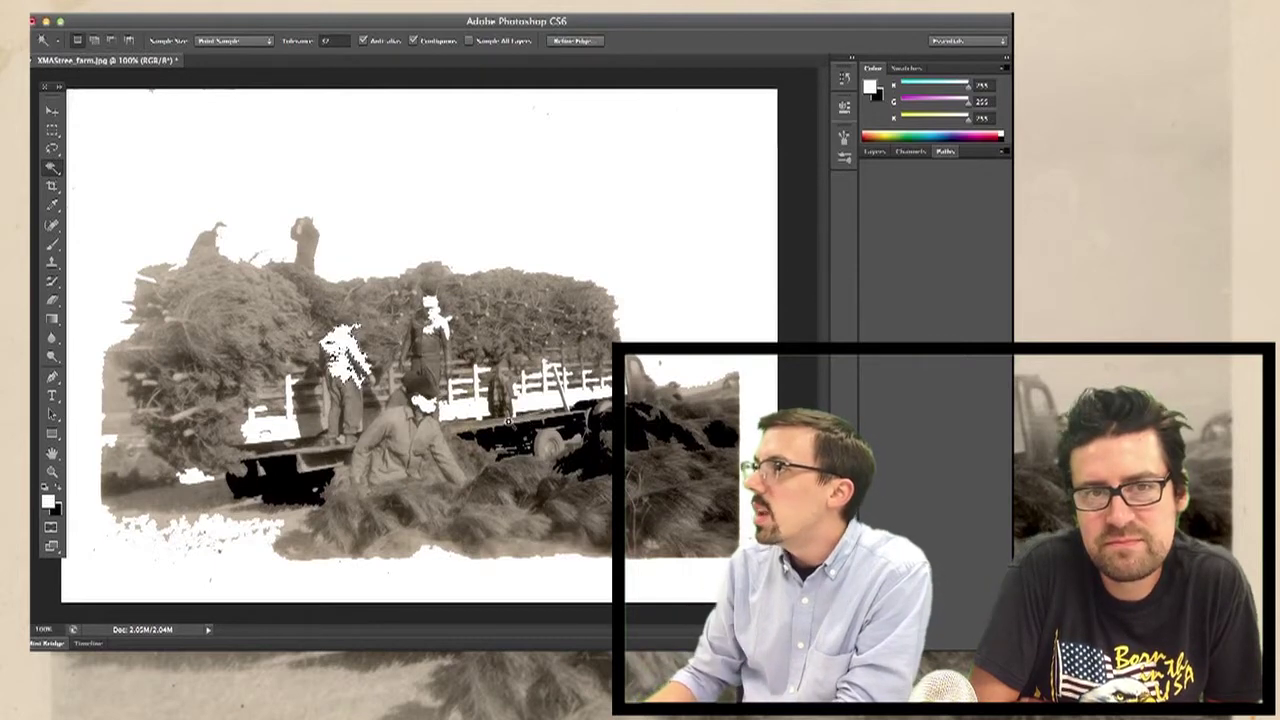
Fill the dark shape behind the foreground worker with black, then the lighter trees and outer haze with light grey (RGB 191).
{"action": "left_click", "coordinate": [413, 360]}
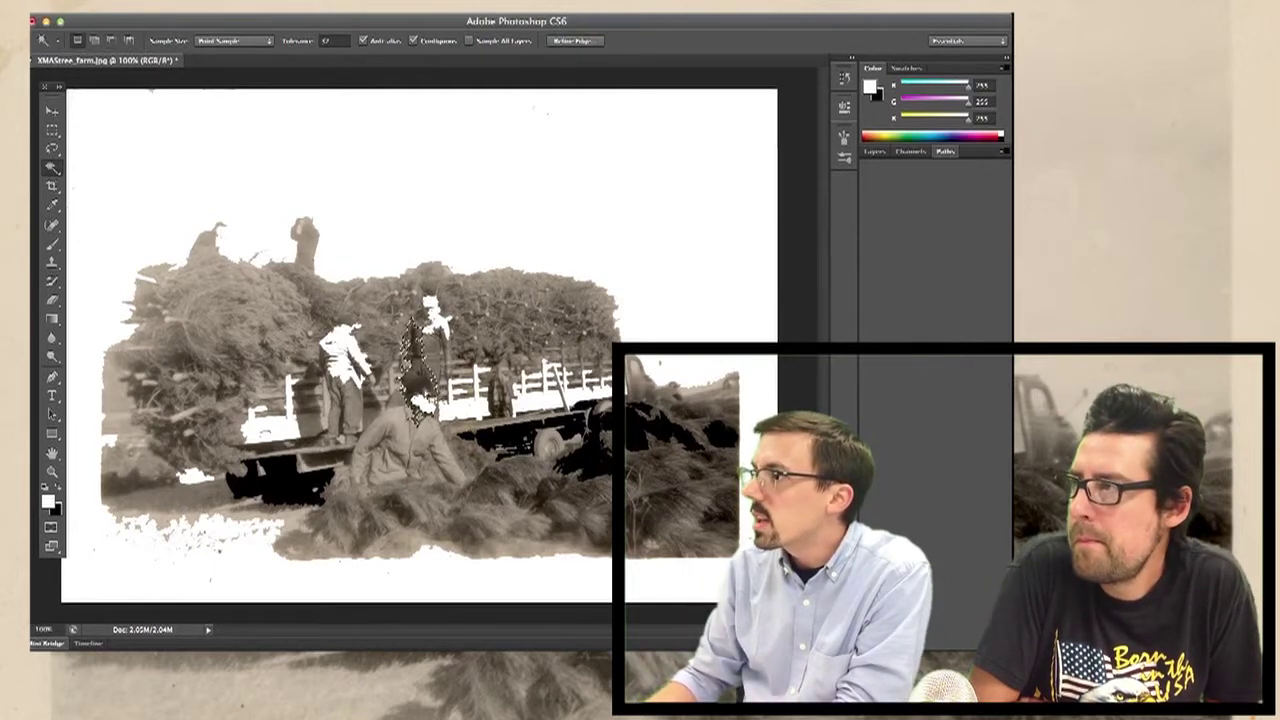
{"action": "key", "text": "super+BackSpace"}
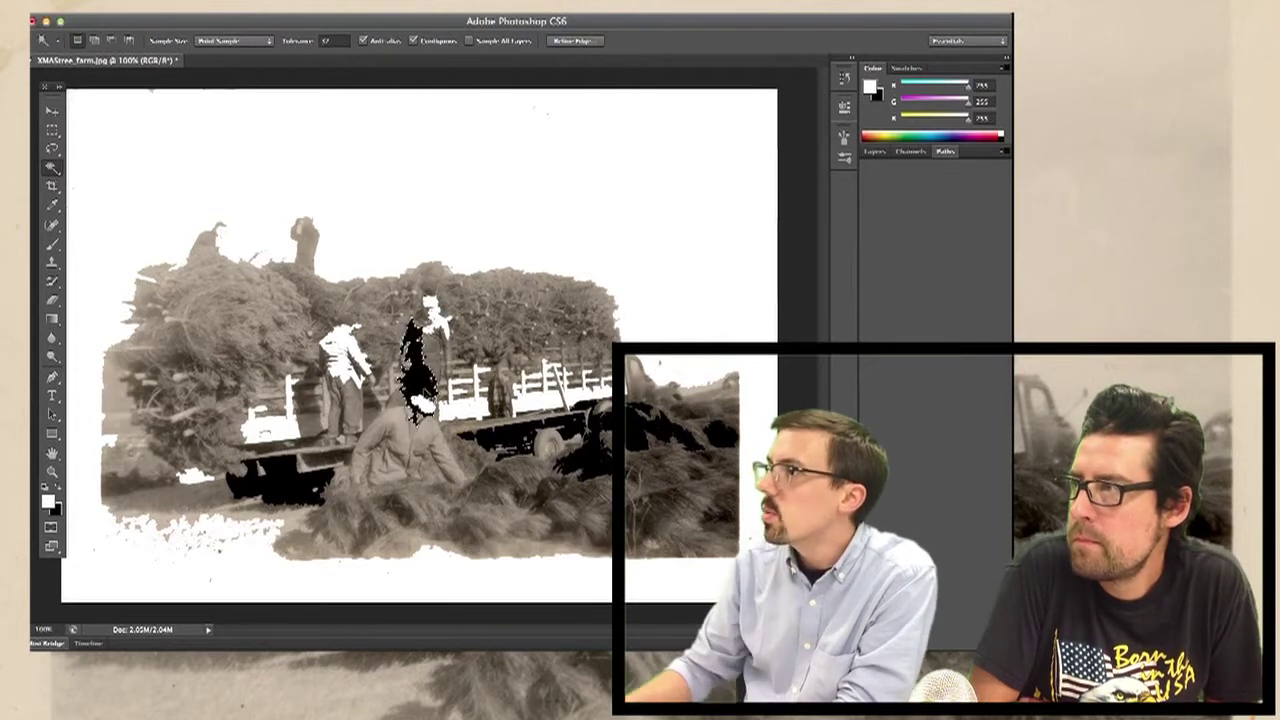
{"action": "left_click", "coordinate": [48, 501]}
{"action": "left_click_drag", "start_coordinate": [425, 238], "coordinate": [424, 275]}
{"action": "left_click", "coordinate": [738, 224]}
{"action": "key", "text": "w"}
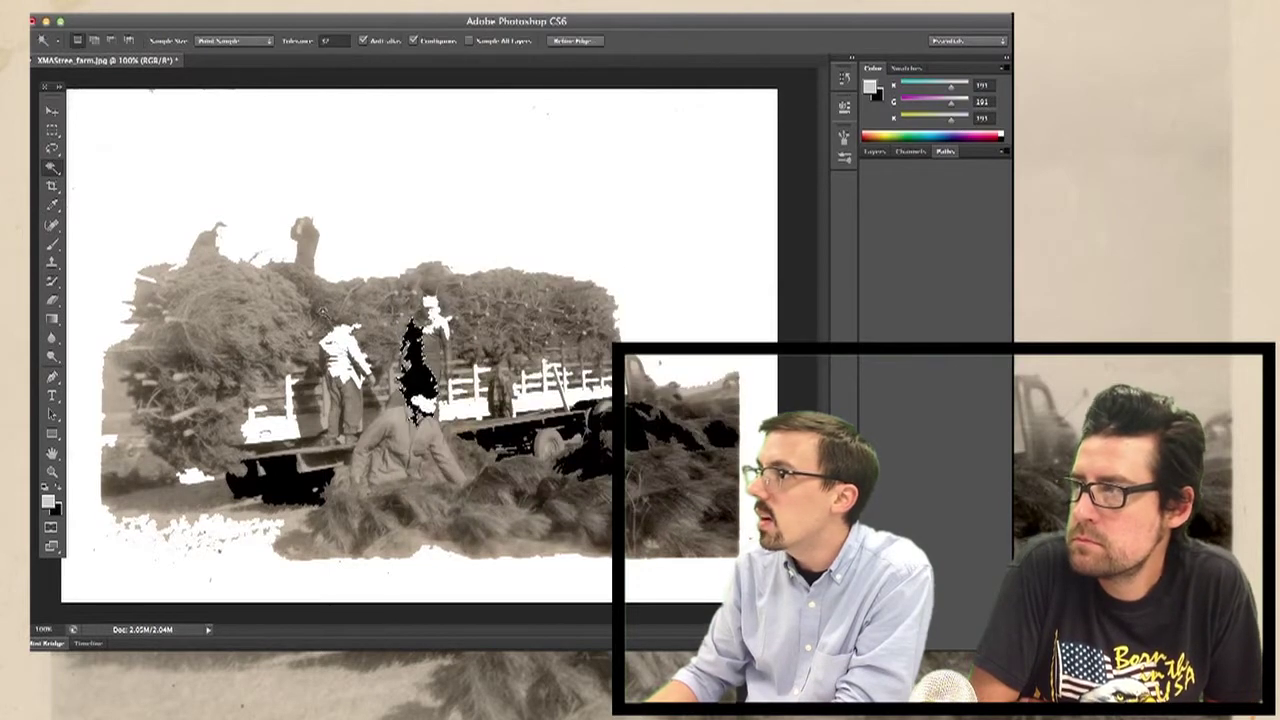
{"action": "left_click", "coordinate": [262, 320]}
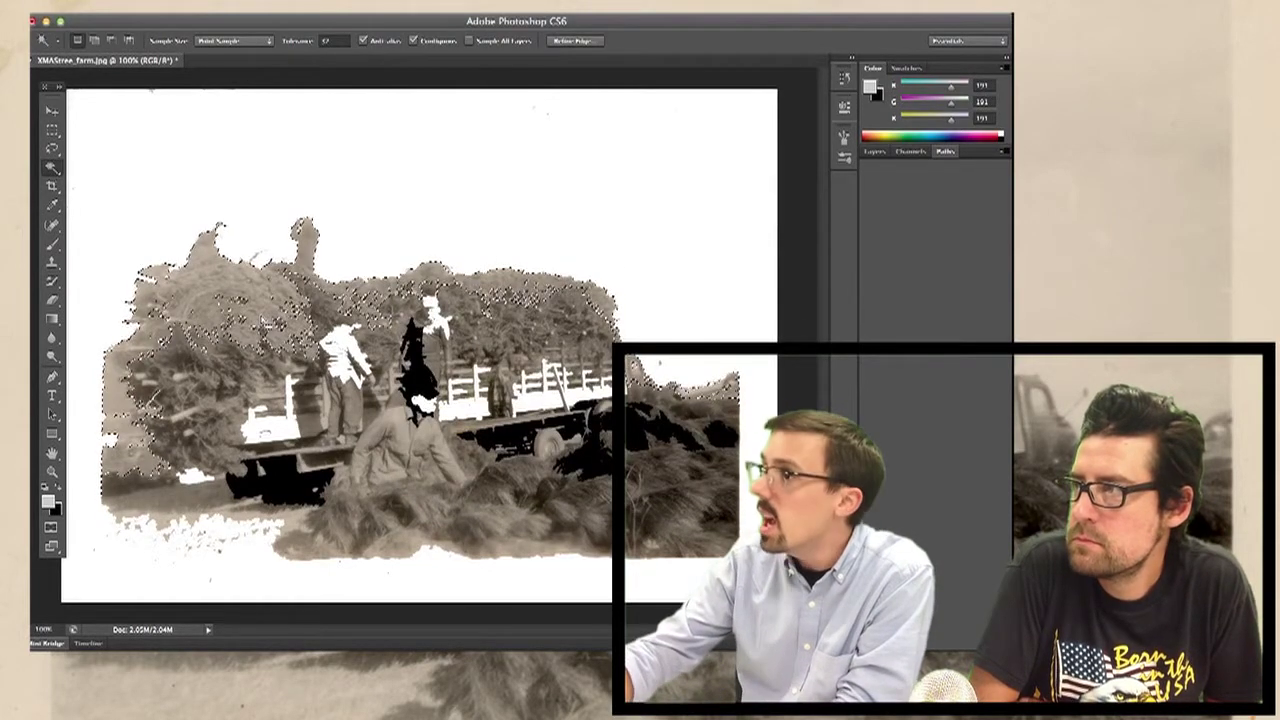
{"action": "key", "text": "alt+BackSpace"}
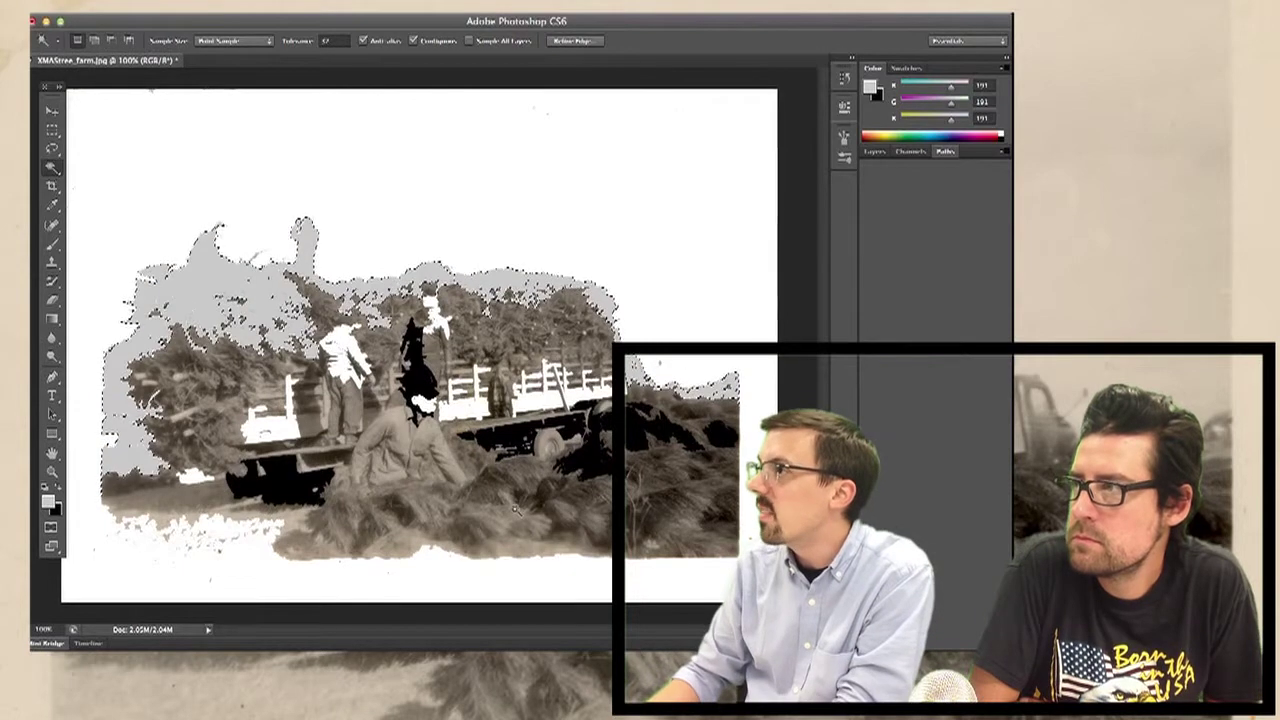
{"action": "key", "text": "ctrl+d"}
Fill the light foreground strip and the foreground worker's jacket with the light grey using Magic Wand selections.
{"action": "left_click", "coordinate": [500, 522]}
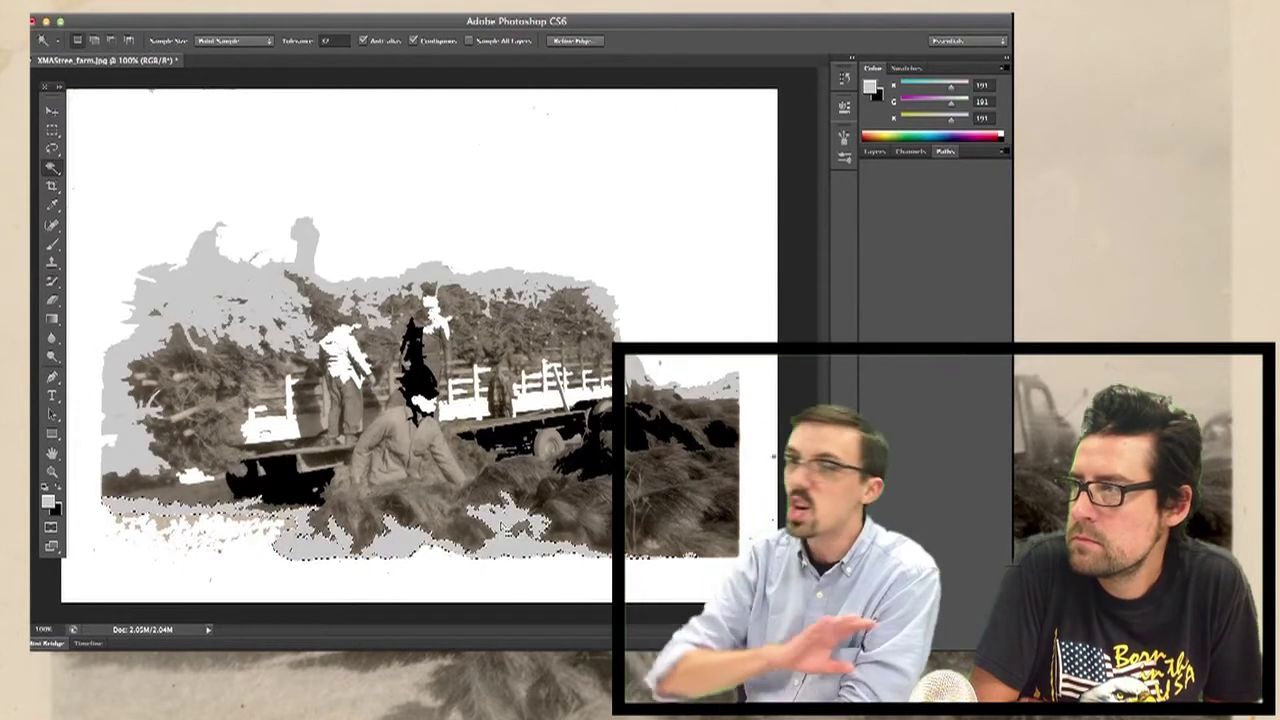
{"action": "left_click", "coordinate": [234, 449]}
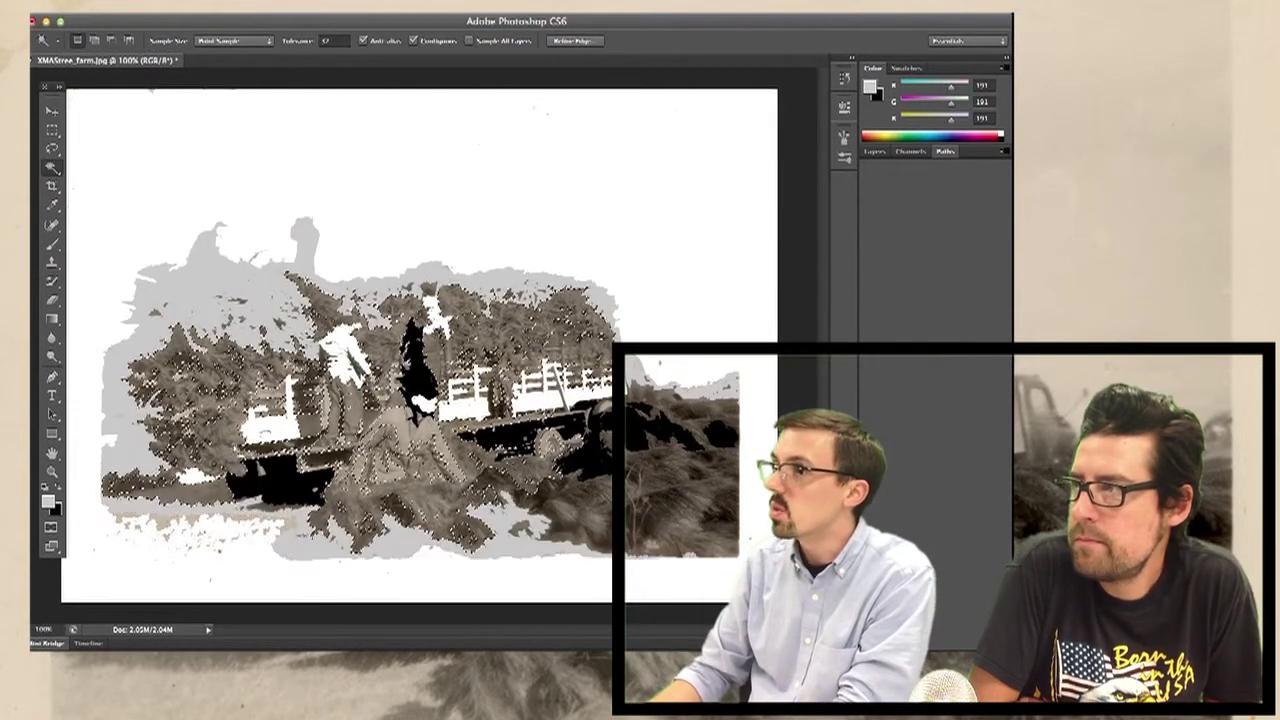
{"action": "key", "text": "ctrl+d"}
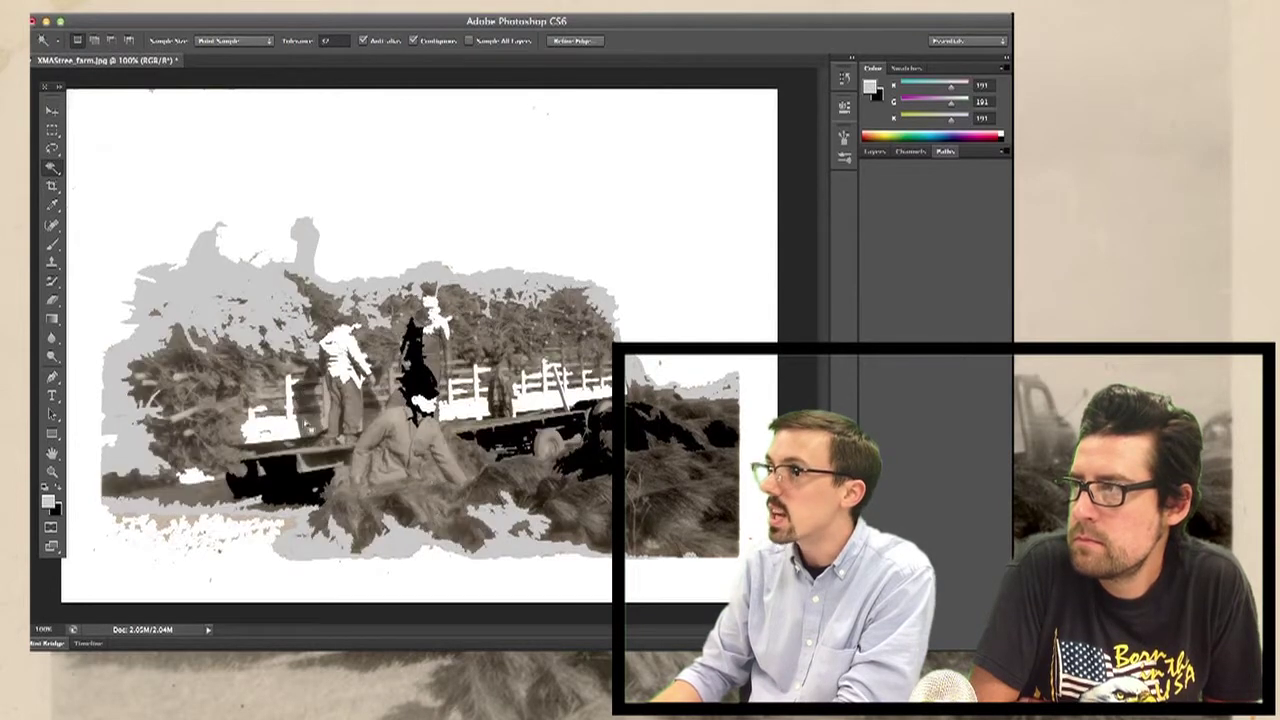
{"action": "left_click", "coordinate": [352, 410]}
{"action": "key", "text": "ctrl+d"}
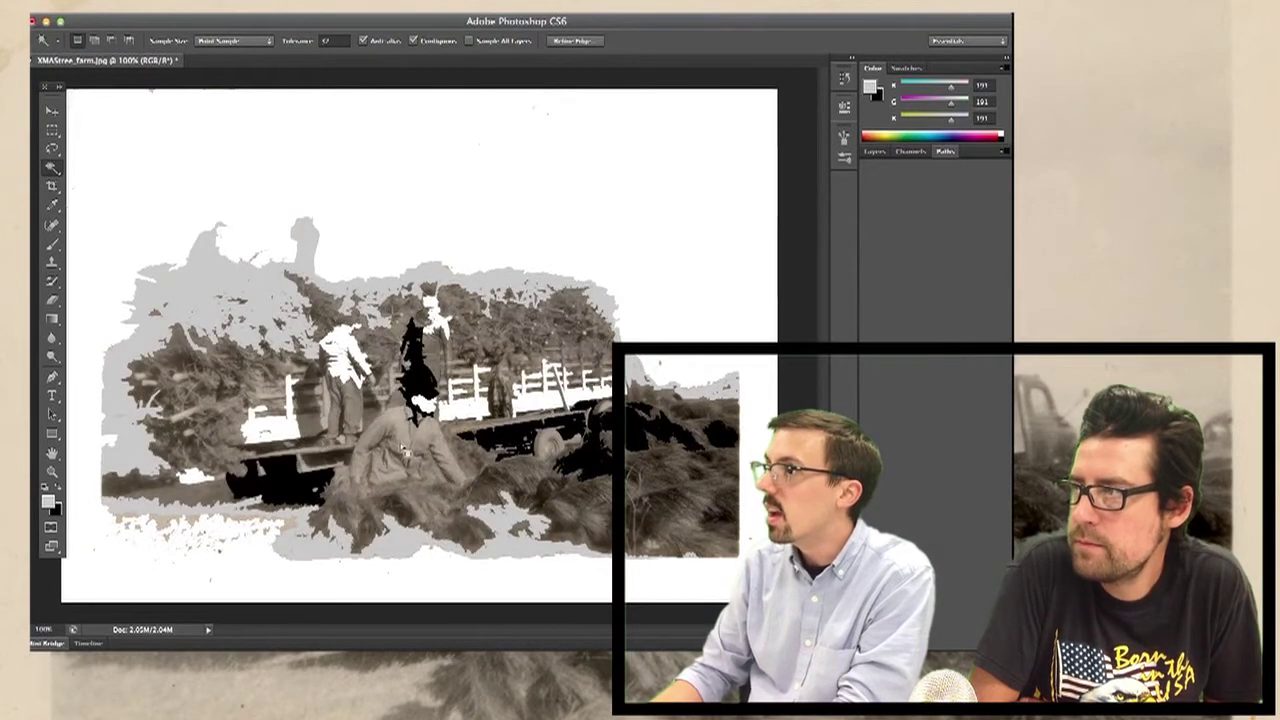
{"action": "left_click", "coordinate": [408, 440]}
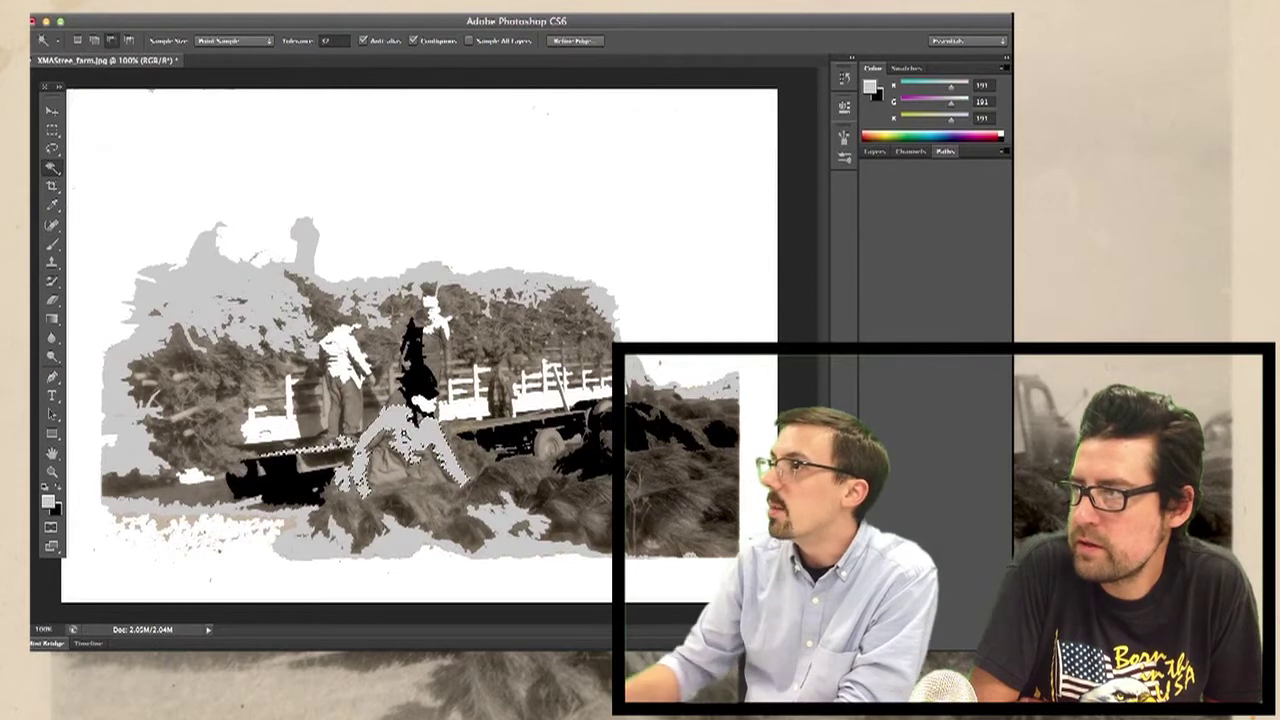
{"action": "left_click", "coordinate": [386, 467]}
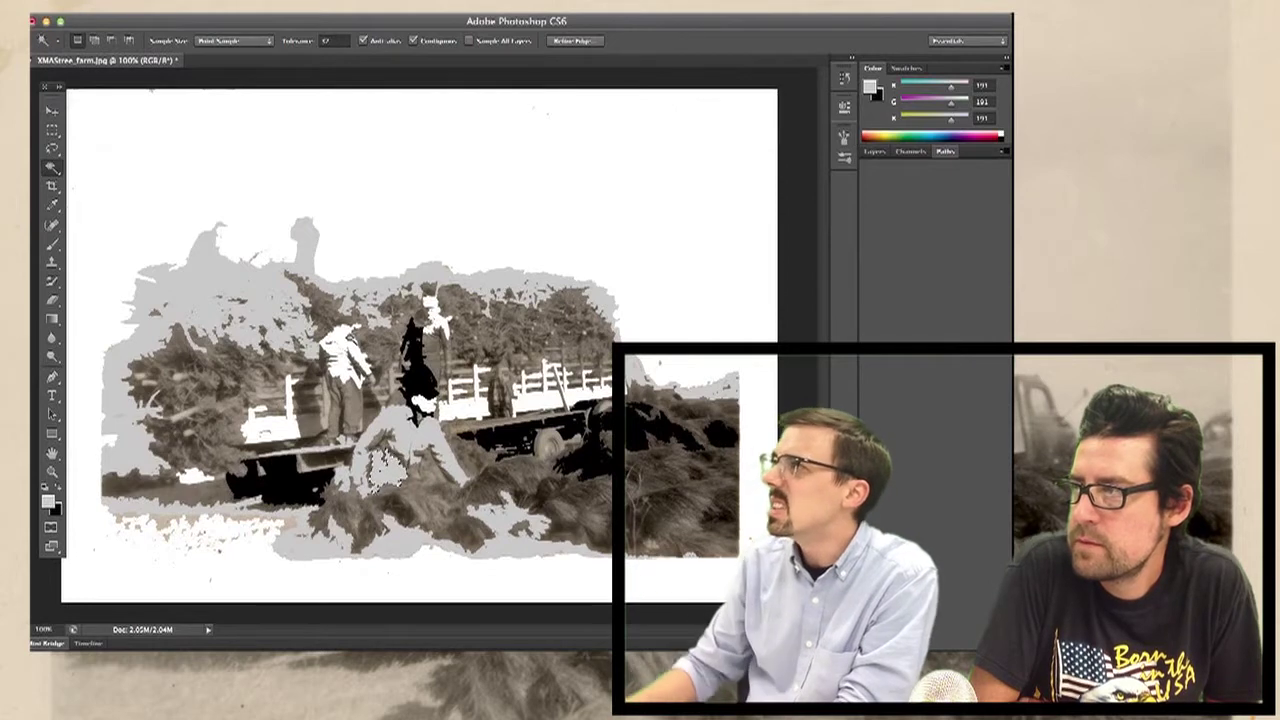
Set the foreground color to medium grey #747474 and fill the midtones of the cut-tree pile and the branches before the foreground worker.
{"action": "left_click", "coordinate": [651, 487]}
{"action": "left_click", "coordinate": [48, 501]}
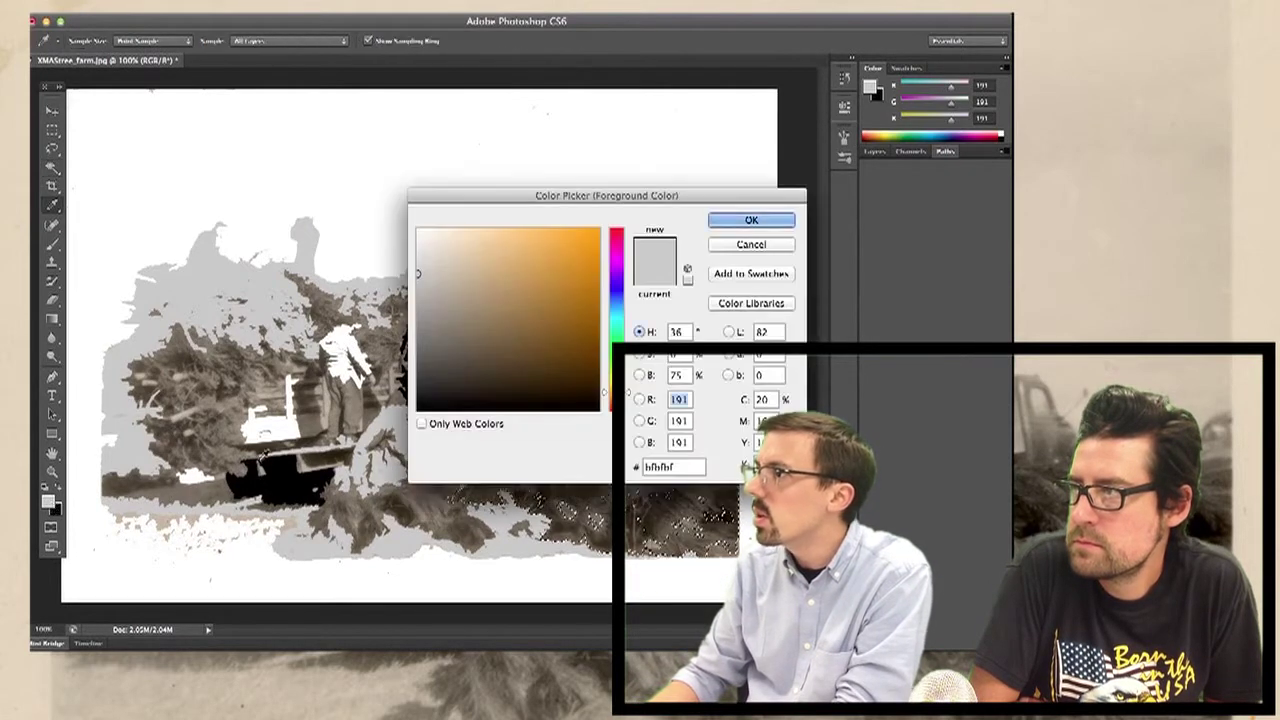
{"action": "left_click_drag", "start_coordinate": [418, 292], "coordinate": [418, 327]}
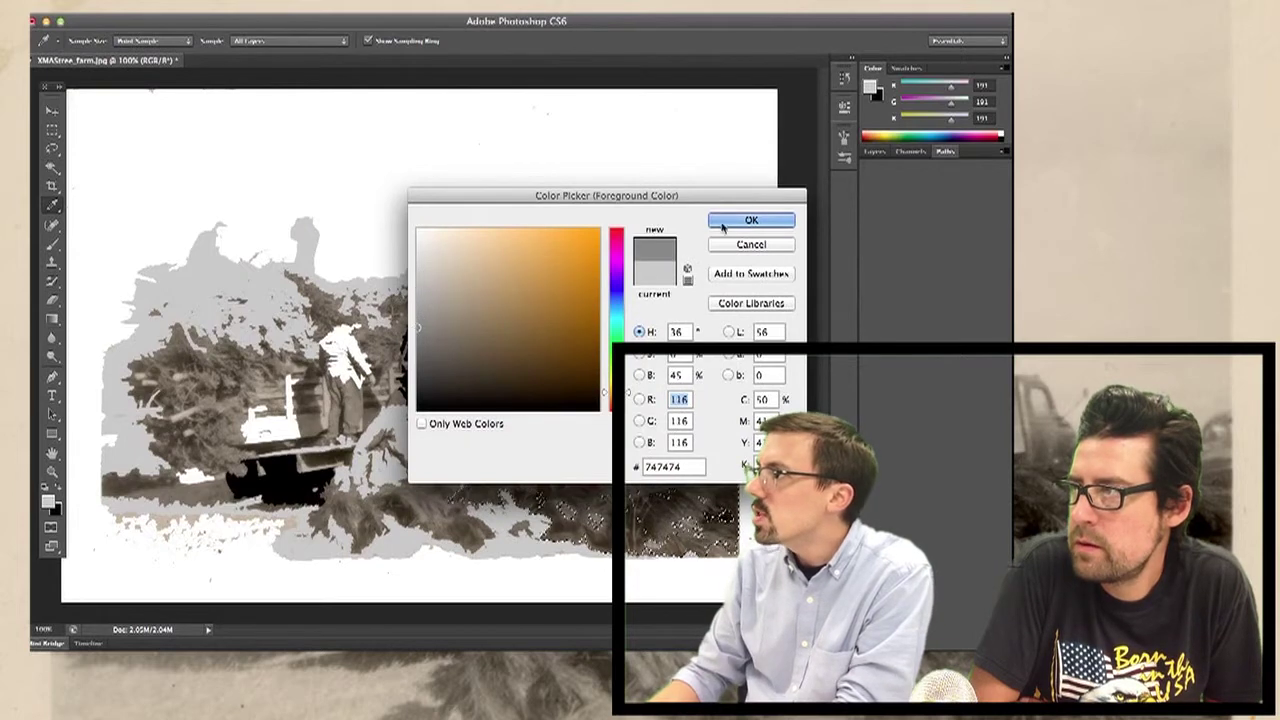
{"action": "left_click", "coordinate": [723, 225]}
{"action": "key", "text": "w"}
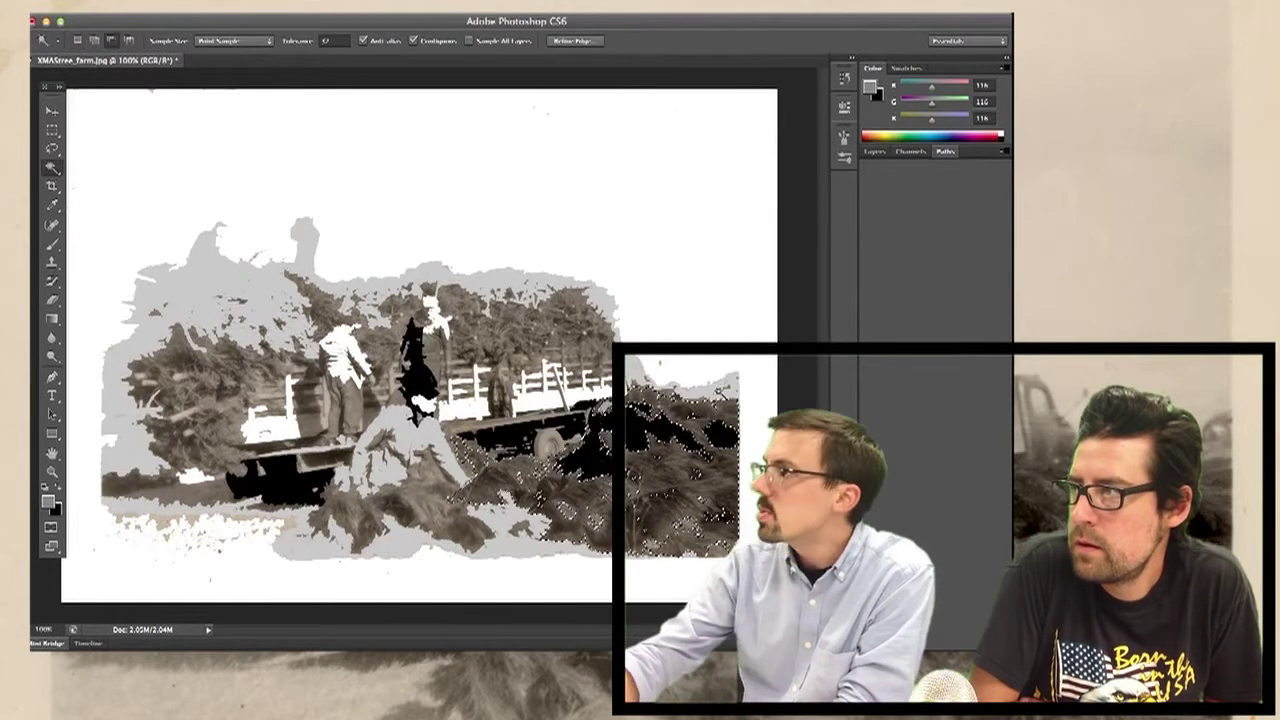
{"action": "key", "text": "alt+BackSpace"}
{"action": "left_click", "coordinate": [400, 508]}
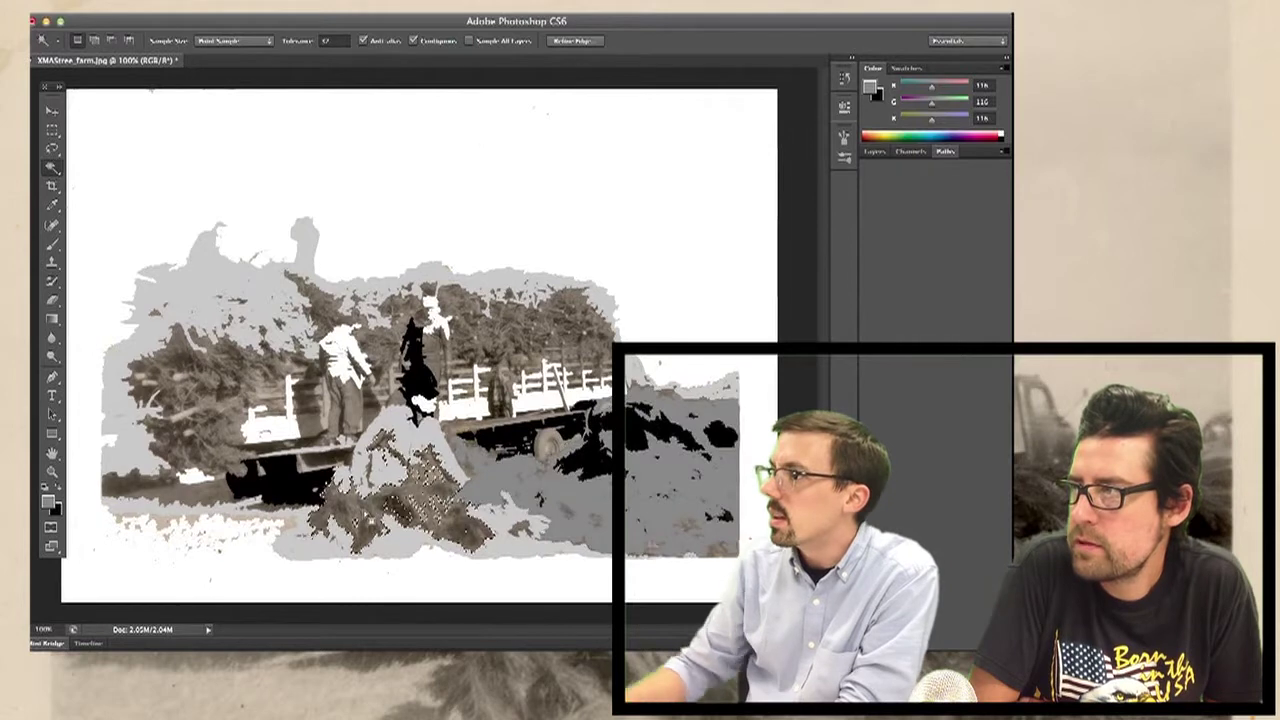
{"action": "key", "text": "alt+BackSpace"}
Select the remaining brown midtones in the trees loaded on the truck with the Magic Wand and fill them with medium grey.
{"action": "left_click", "coordinate": [322, 398]}
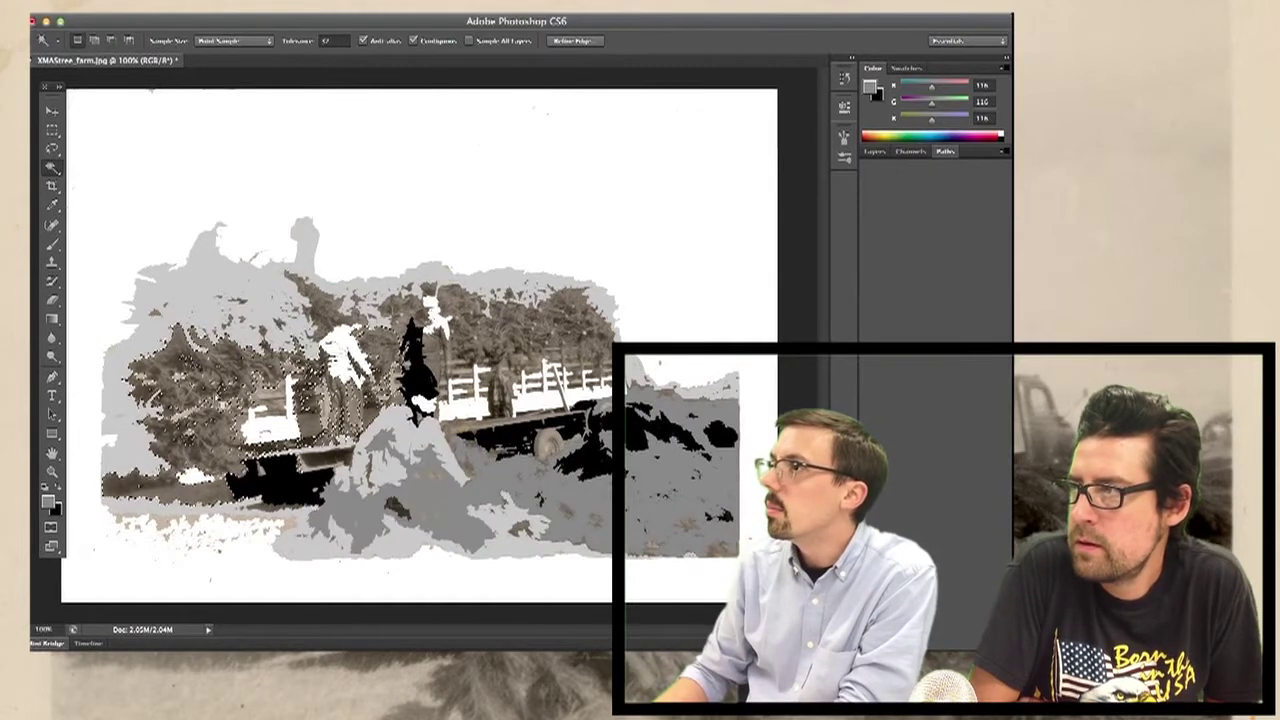
{"action": "key", "text": "alt+BackSpace"}
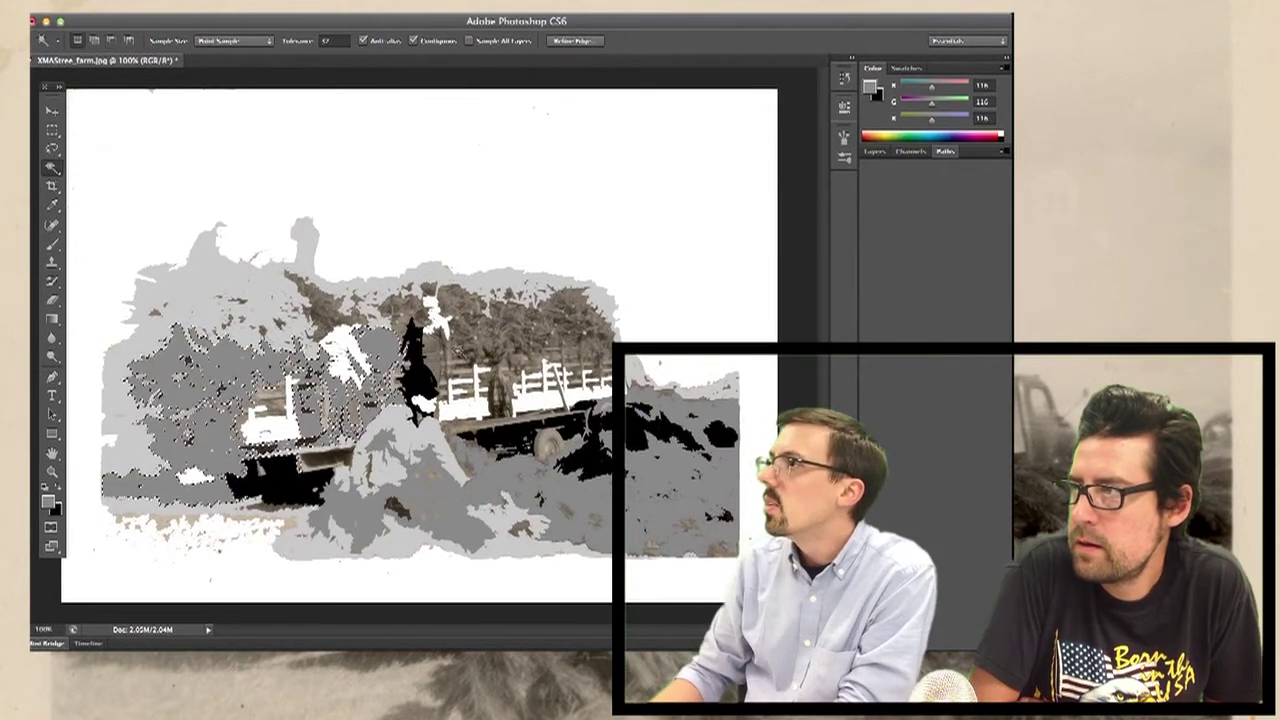
{"action": "left_click", "coordinate": [510, 343]}
{"action": "key", "text": "alt+BackSpace"}
{"action": "left_click", "coordinate": [403, 310]}
{"action": "key", "text": "alt+BackSpace"}
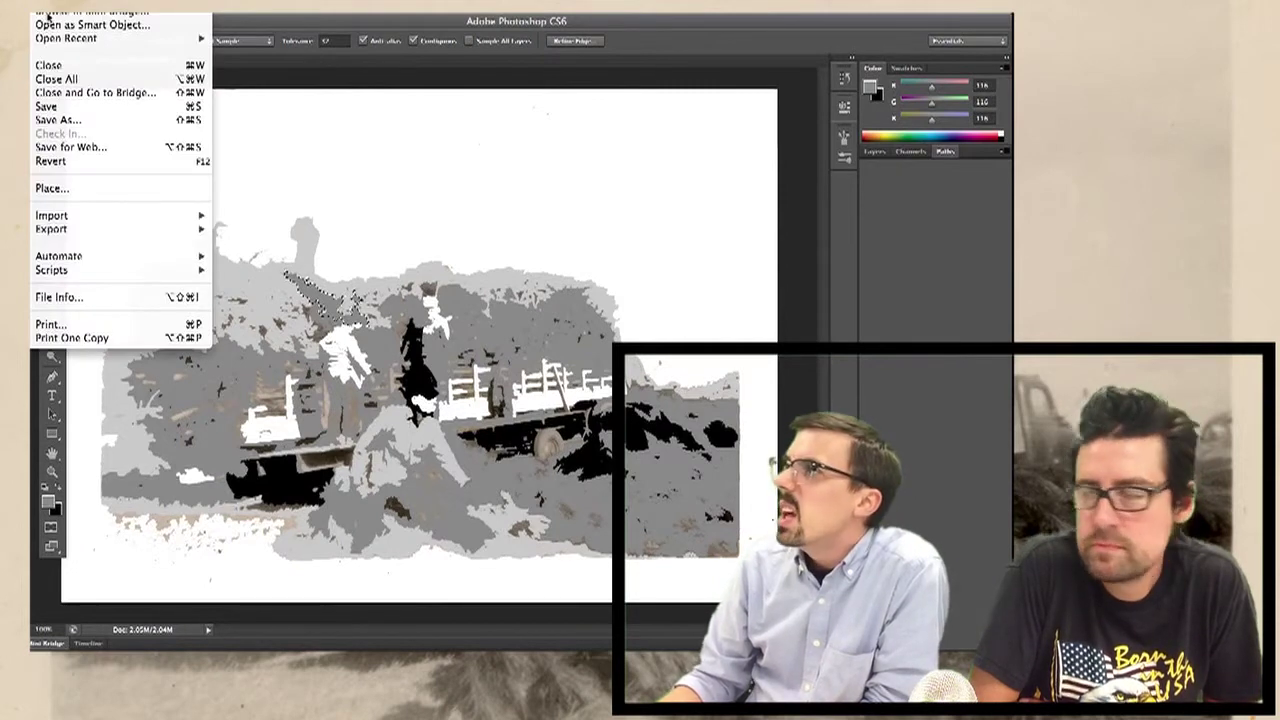
Save the tree farm photo to the Desktop as the JPEG XMAStree_farm.jpg, replacing the existing file.
{"action": "left_click", "coordinate": [58, 119]}
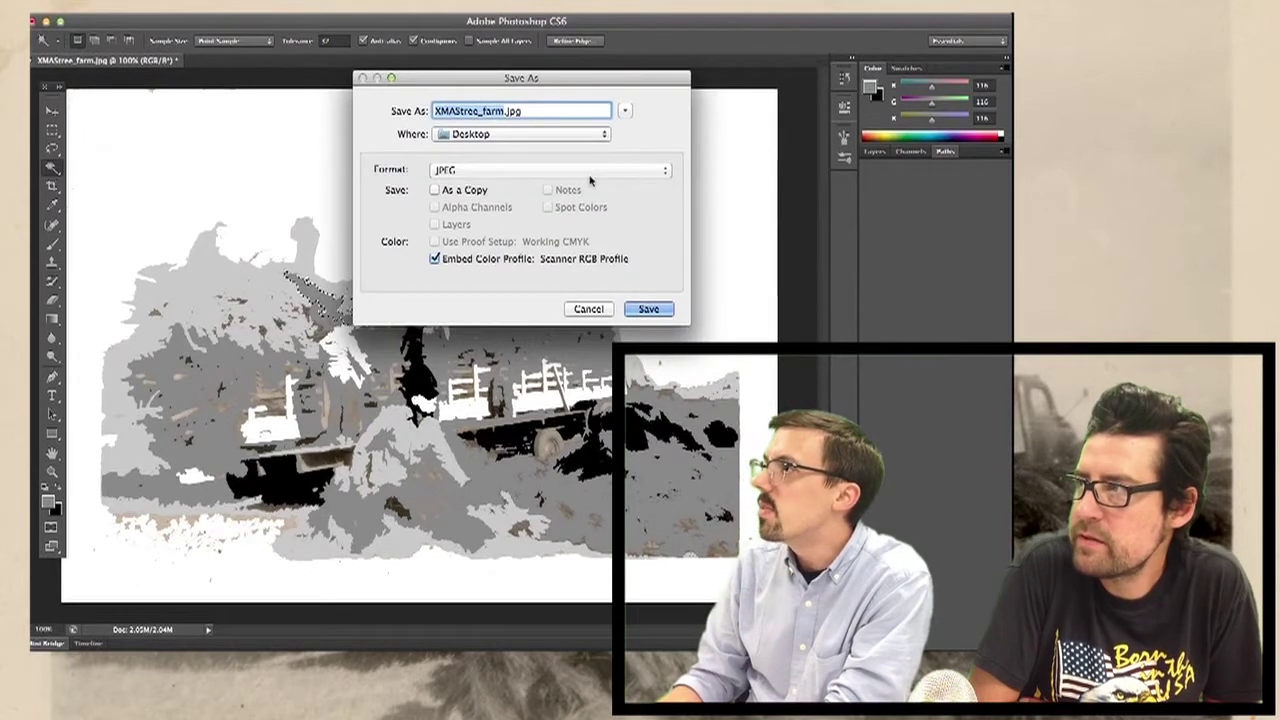
{"action": "left_click", "coordinate": [649, 308]}
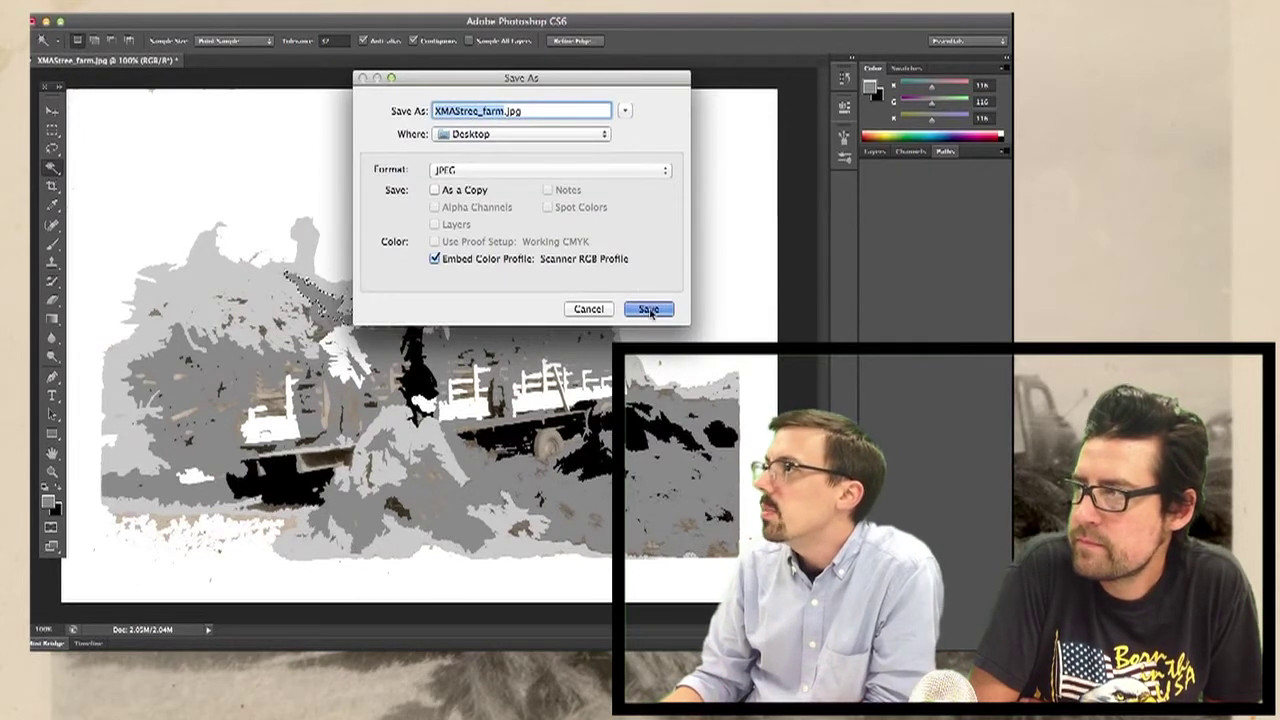
{"action": "left_click", "coordinate": [625, 173]}
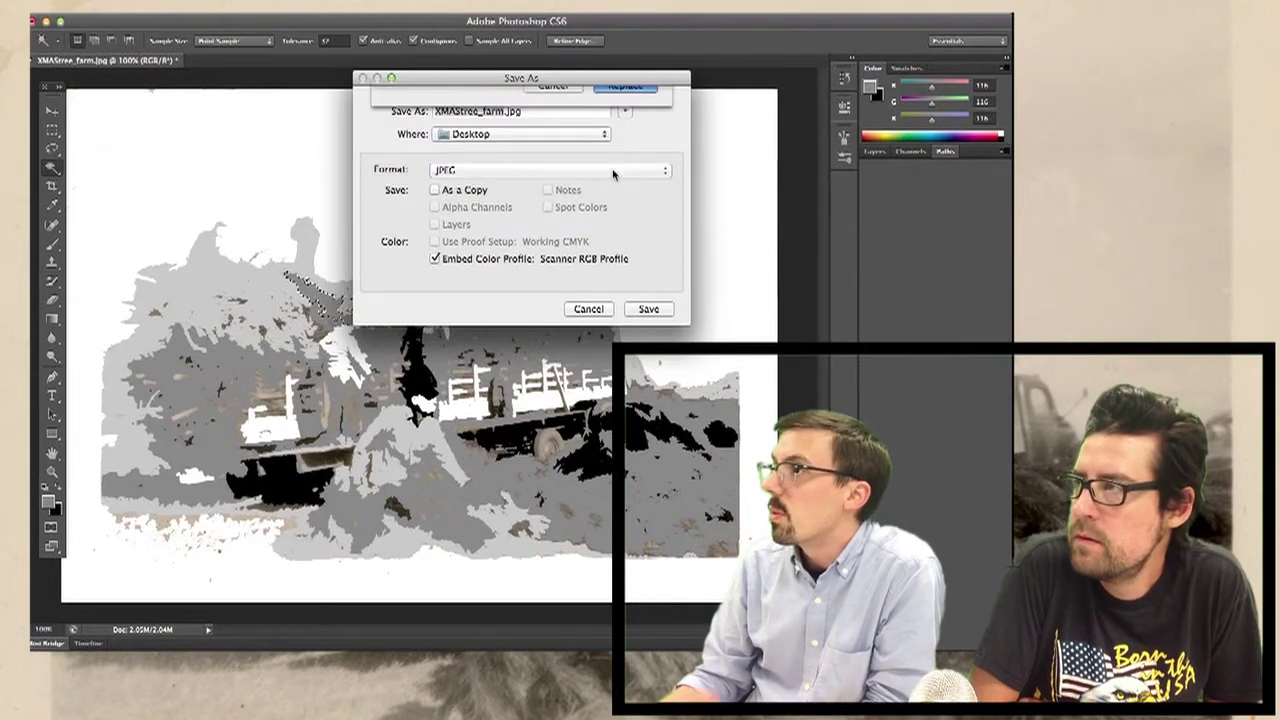
{"action": "left_click", "coordinate": [682, 260]}
{"action": "key", "text": "w"}
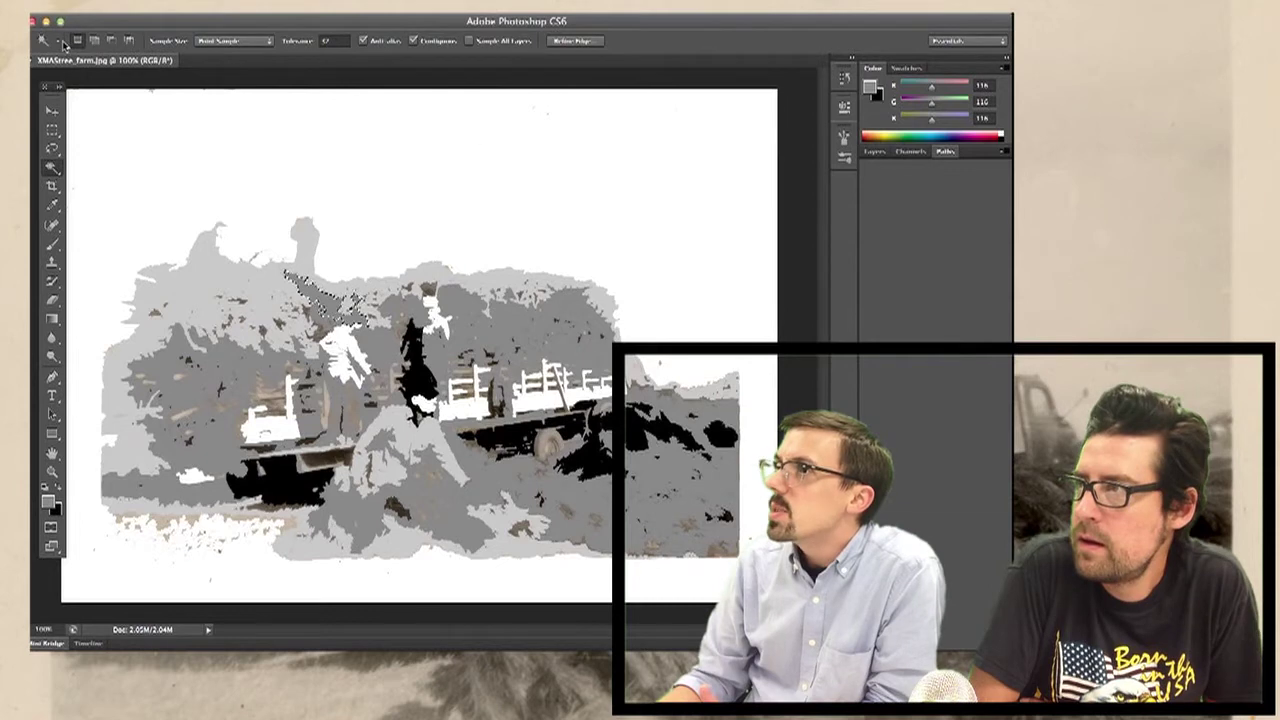
Close the tree farm photo and open the vintage family portrait JPEG from the Desktop.
{"action": "left_click", "coordinate": [33, 60]}
{"action": "left_click", "coordinate": [40, 12]}
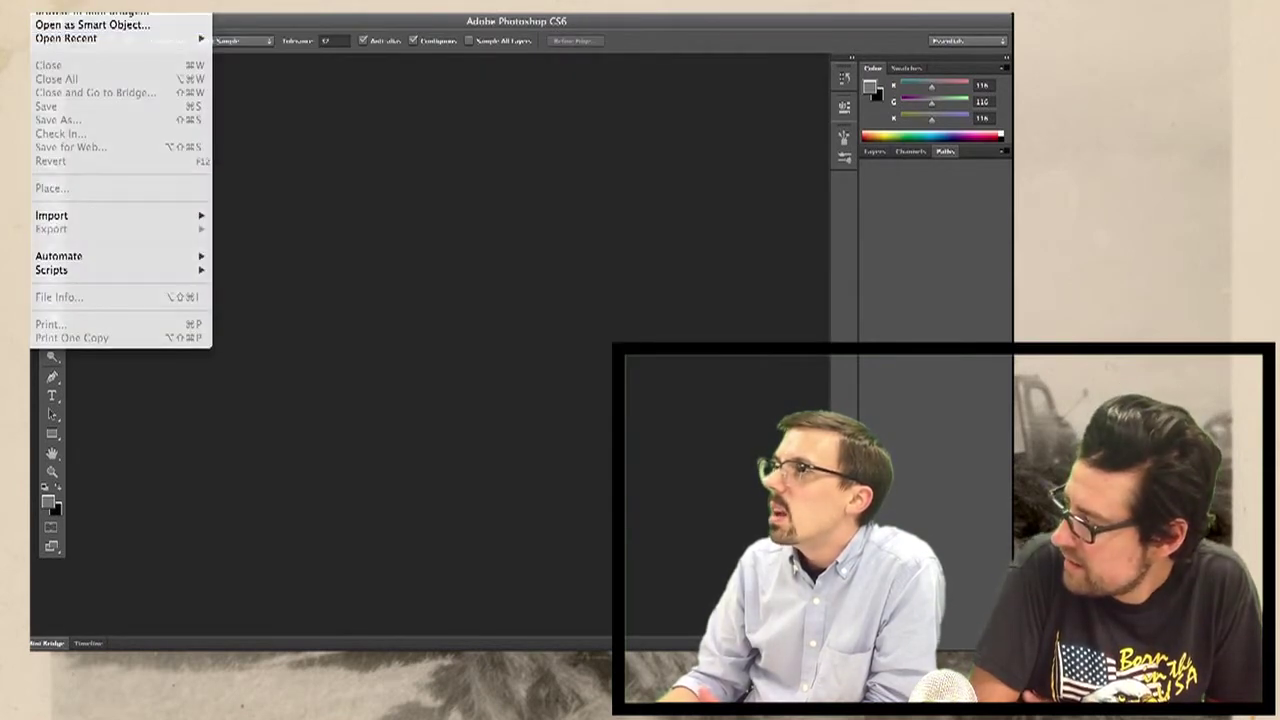
{"action": "key", "text": "super+o"}
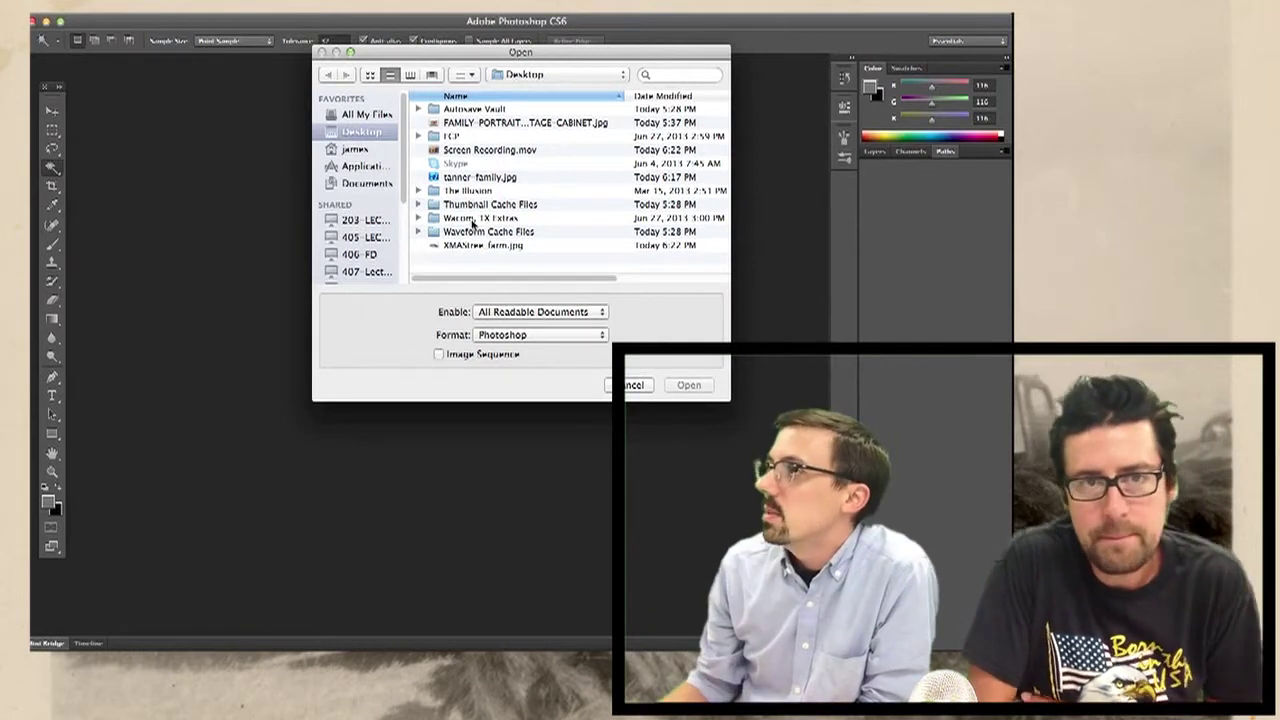
{"action": "left_click", "coordinate": [466, 124]}
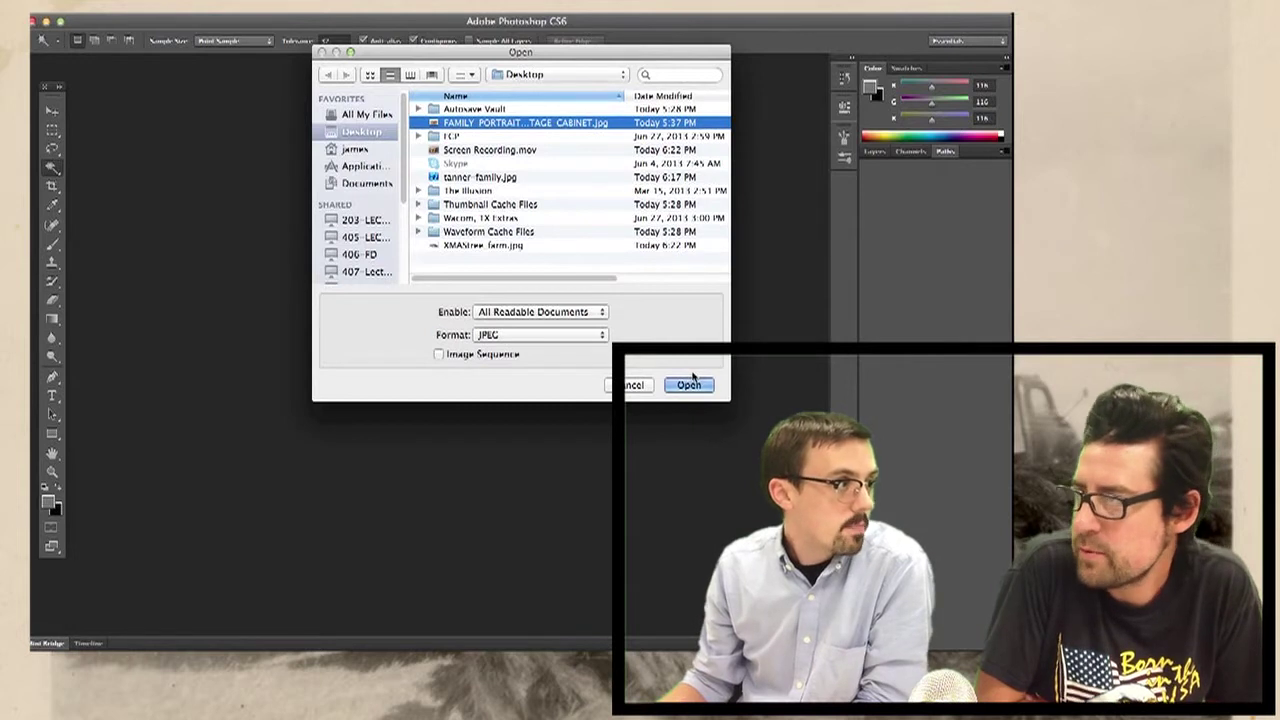
{"action": "left_click", "coordinate": [688, 384]}
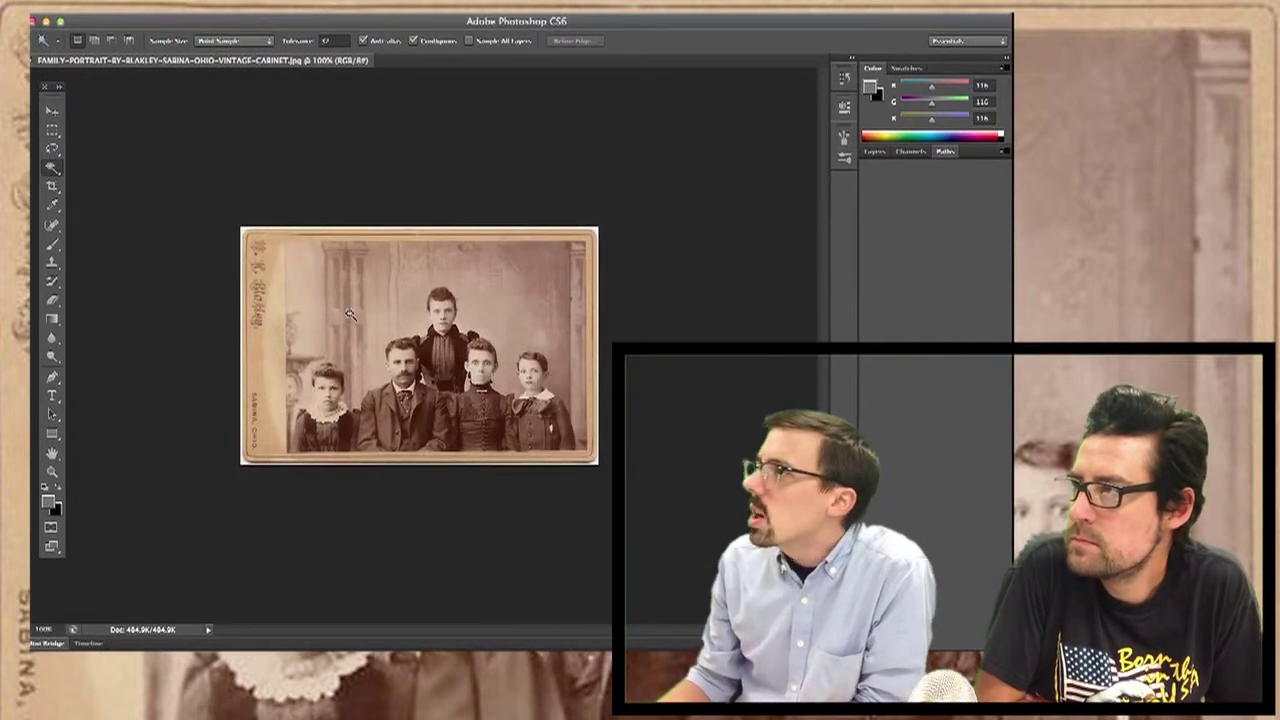
Sample the portrait's backdrop with the Magic Wand and set the foreground color to pure white (RGB 255).
{"action": "left_click", "coordinate": [390, 322]}
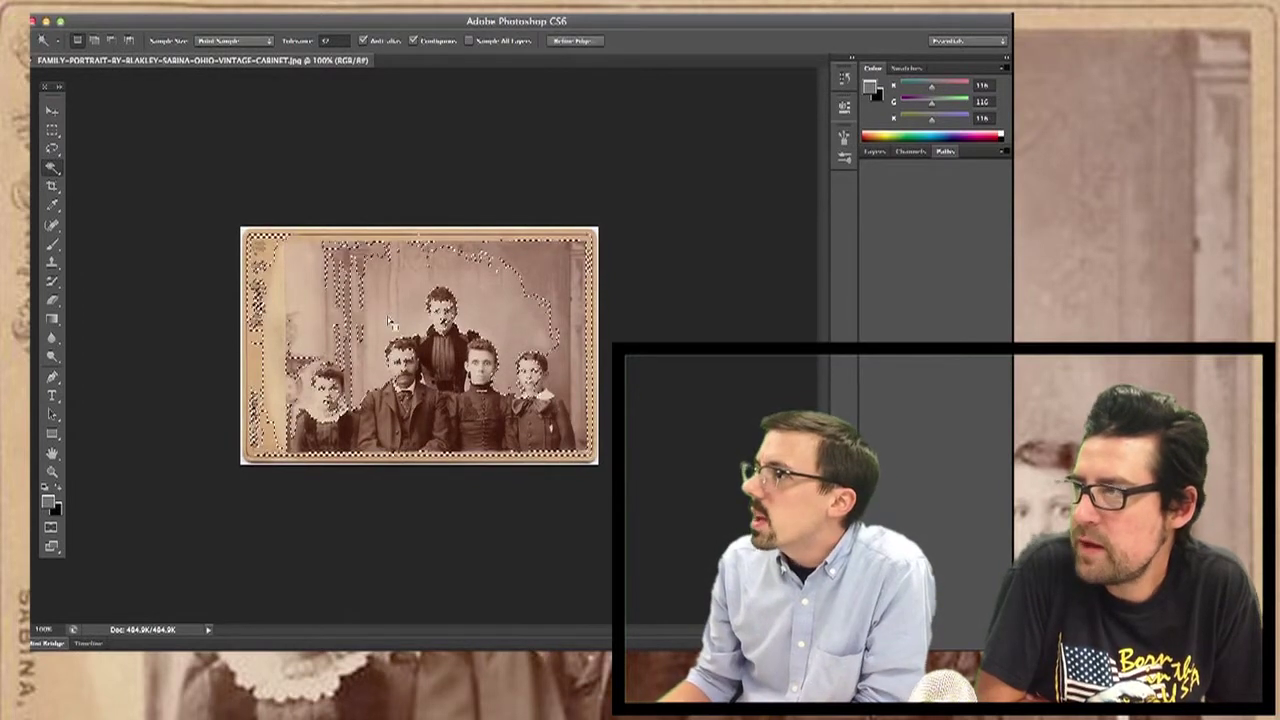
{"action": "left_click", "coordinate": [50, 503]}
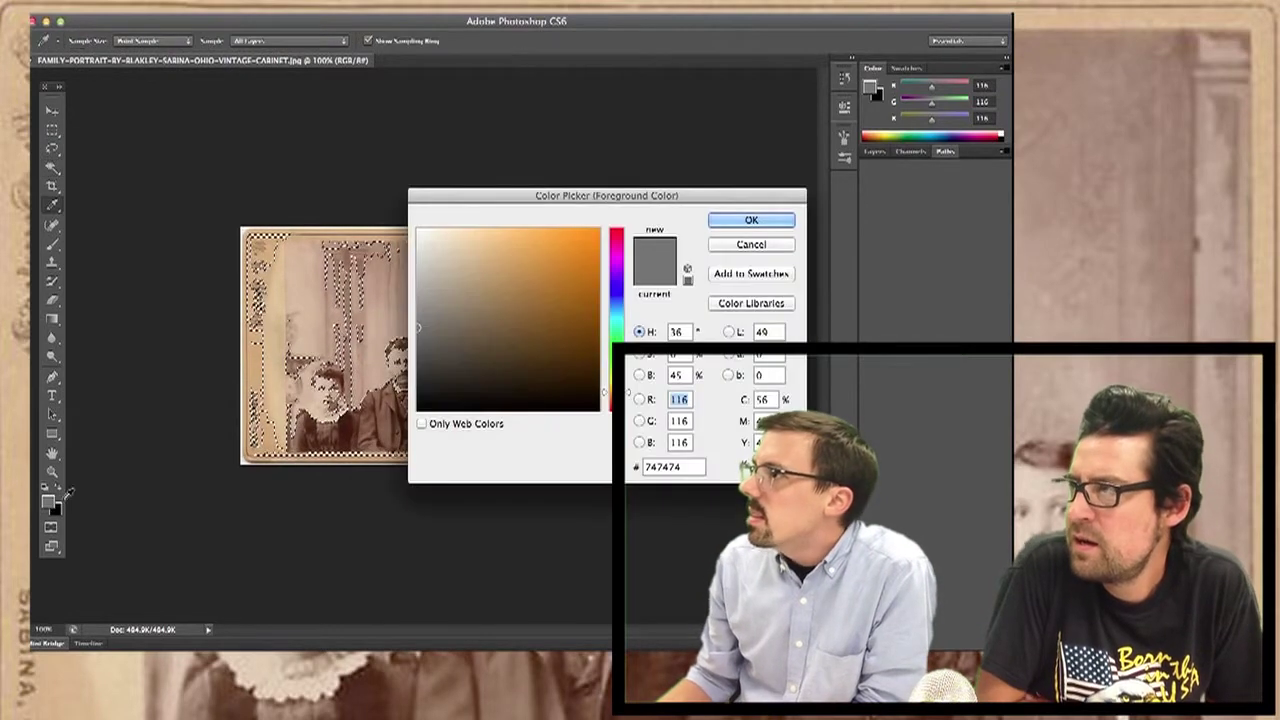
{"action": "left_click_drag", "start_coordinate": [418, 236], "coordinate": [417, 220]}
{"action": "left_click", "coordinate": [709, 221]}
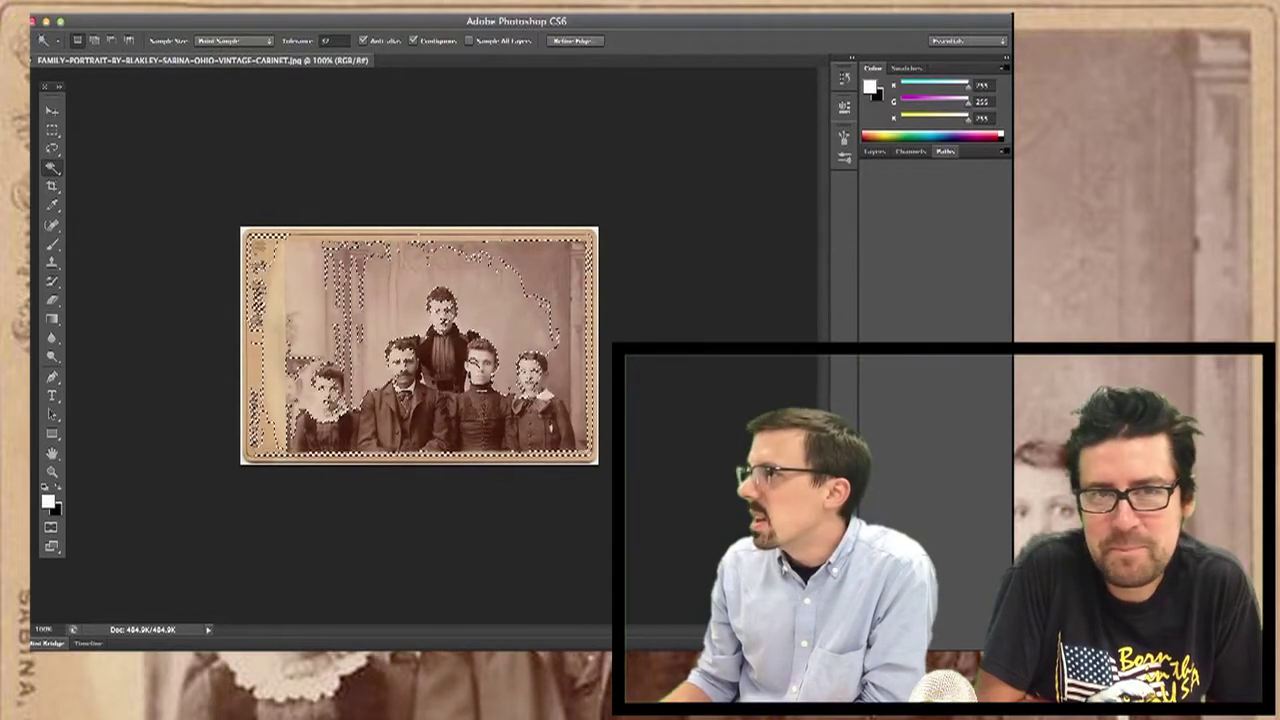
Fill the faces of the seated woman, the child beside her and the standing person with white using Magic Wand selections.
{"action": "left_click", "coordinate": [480, 366]}
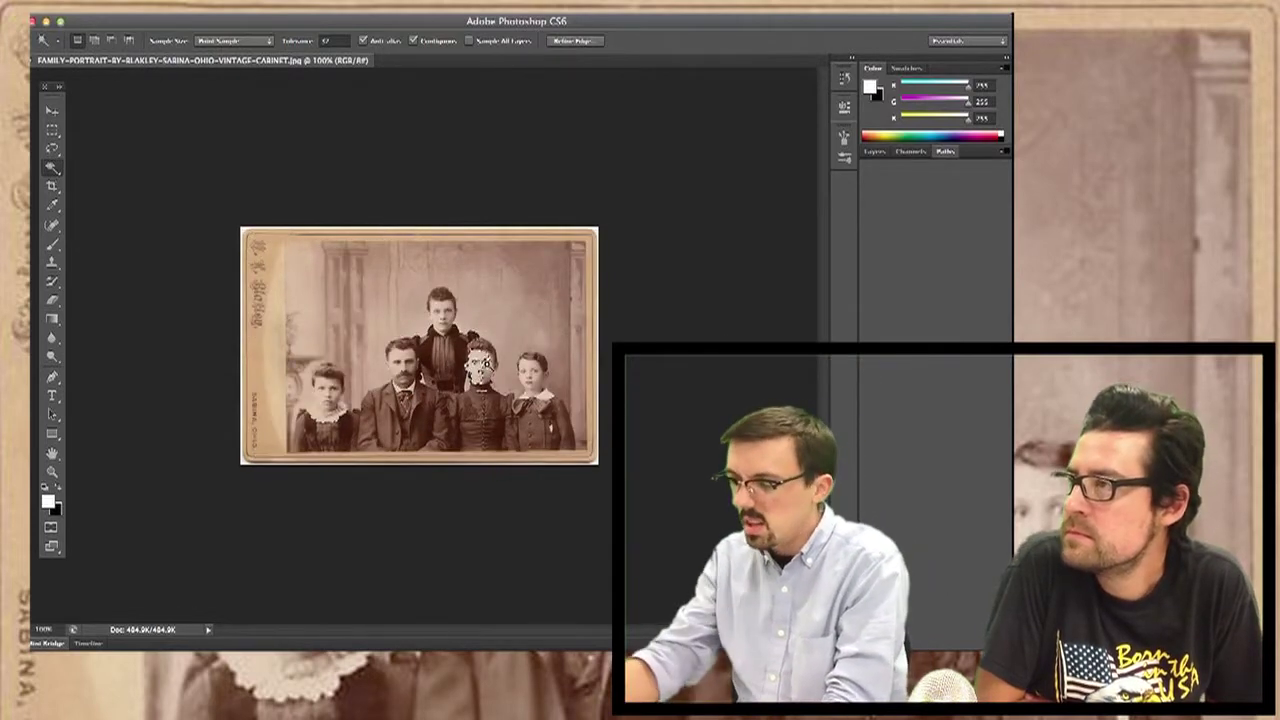
{"action": "key", "text": "alt+BackSpace"}
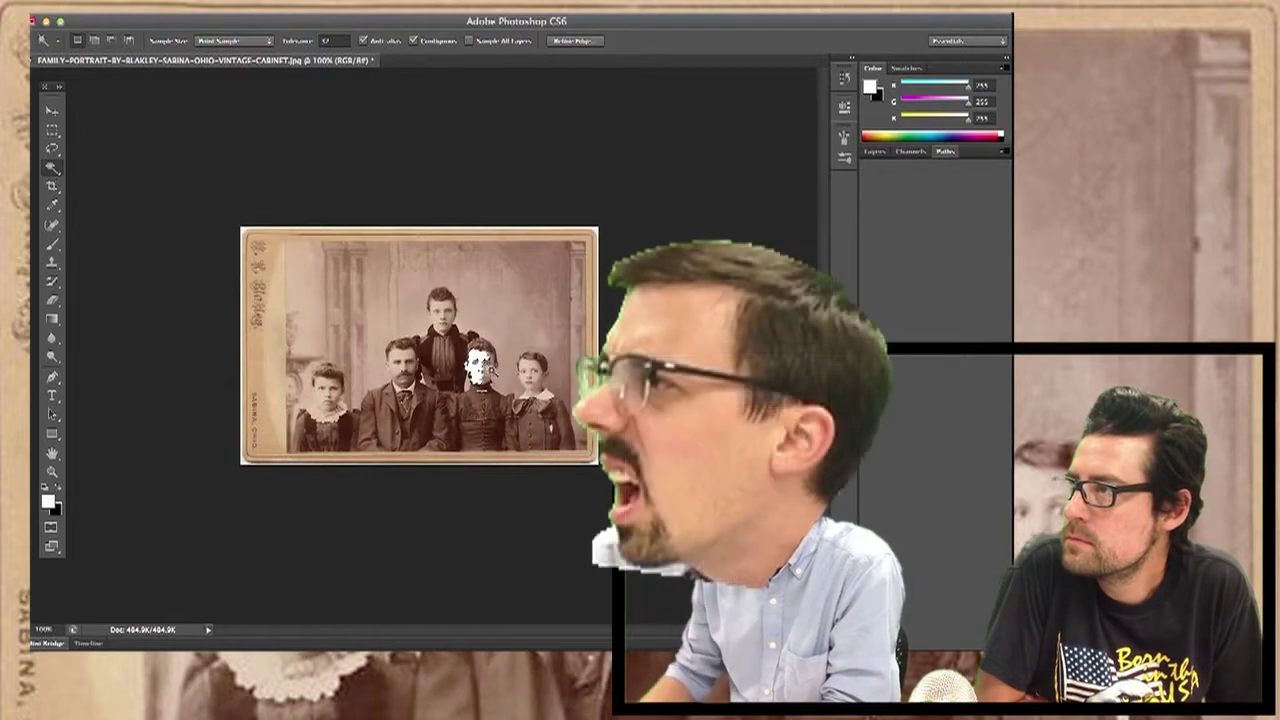
{"action": "key", "text": "BackSpace"}
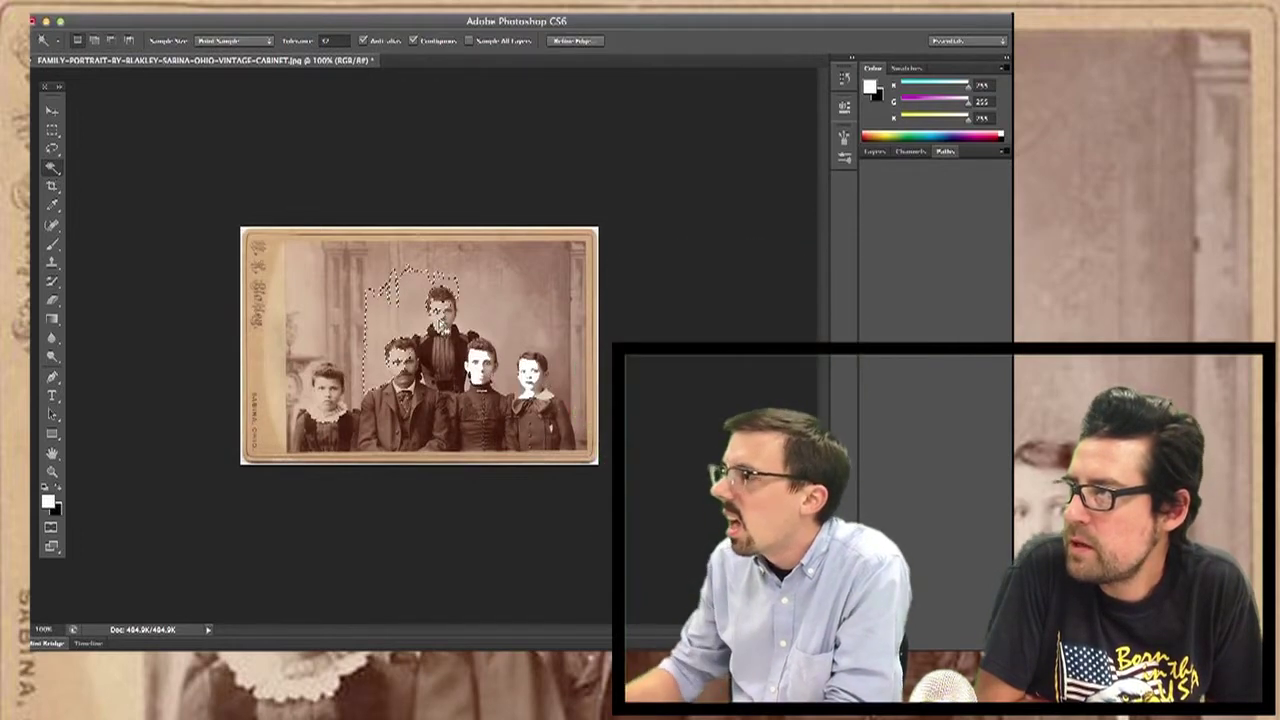
{"action": "key", "text": "BackSpace"}
{"action": "left_click", "coordinate": [413, 355]}
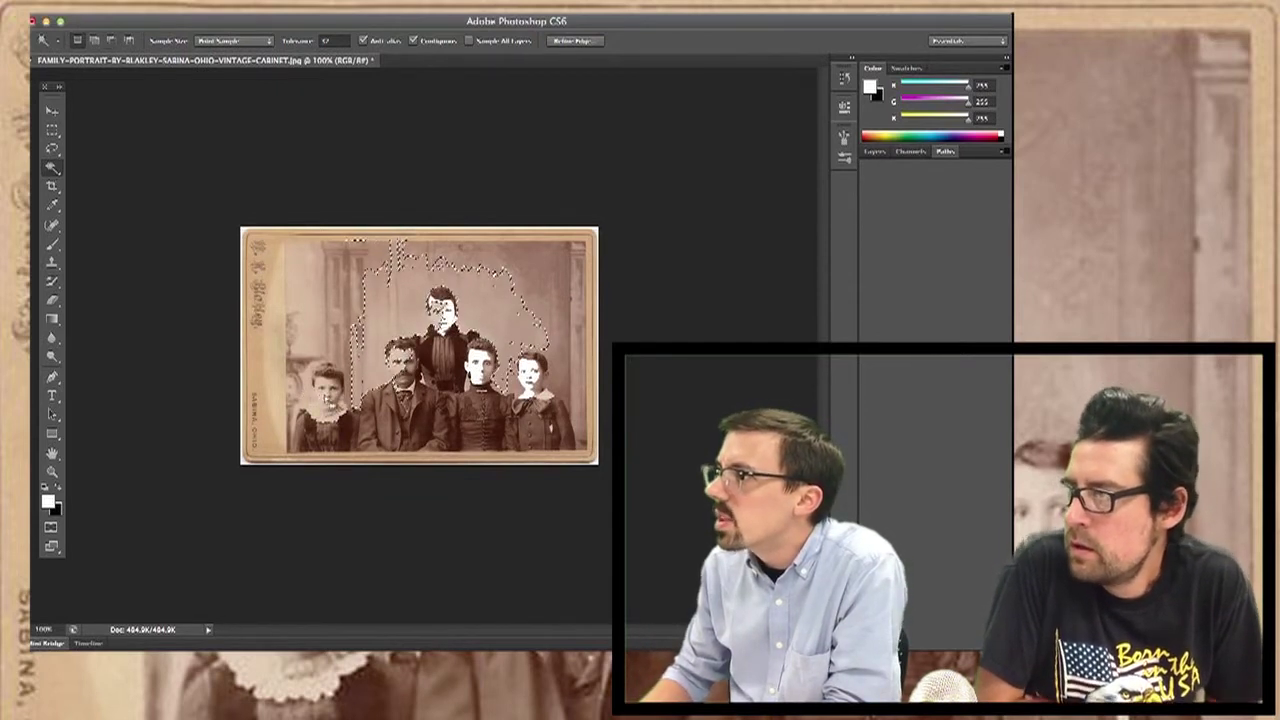
Fill the portrait's light backdrop, pale side area and inner card border with white using Magic Wand selections, then clear the selection.
{"action": "left_click", "coordinate": [289, 326]}
{"action": "key", "text": "BackSpace"}
{"action": "left_click", "coordinate": [288, 322]}
{"action": "key", "text": "BackSpace"}
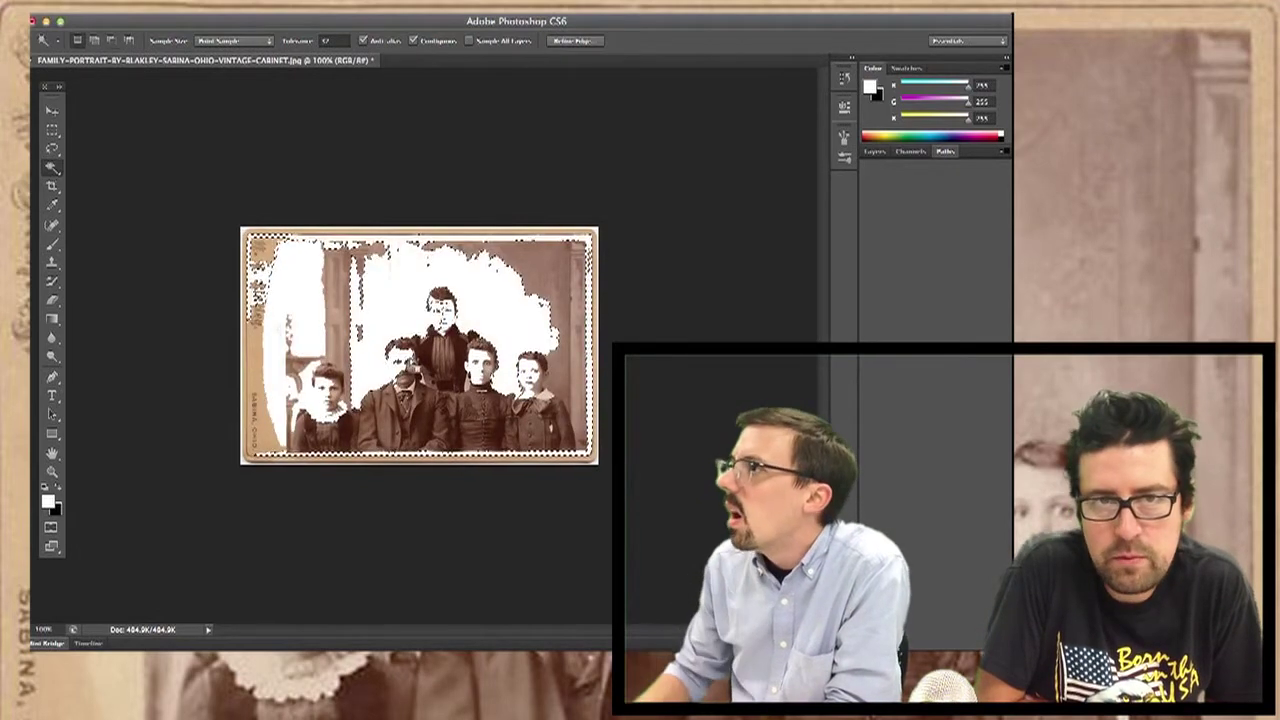
{"action": "key", "text": "ctrl+d"}
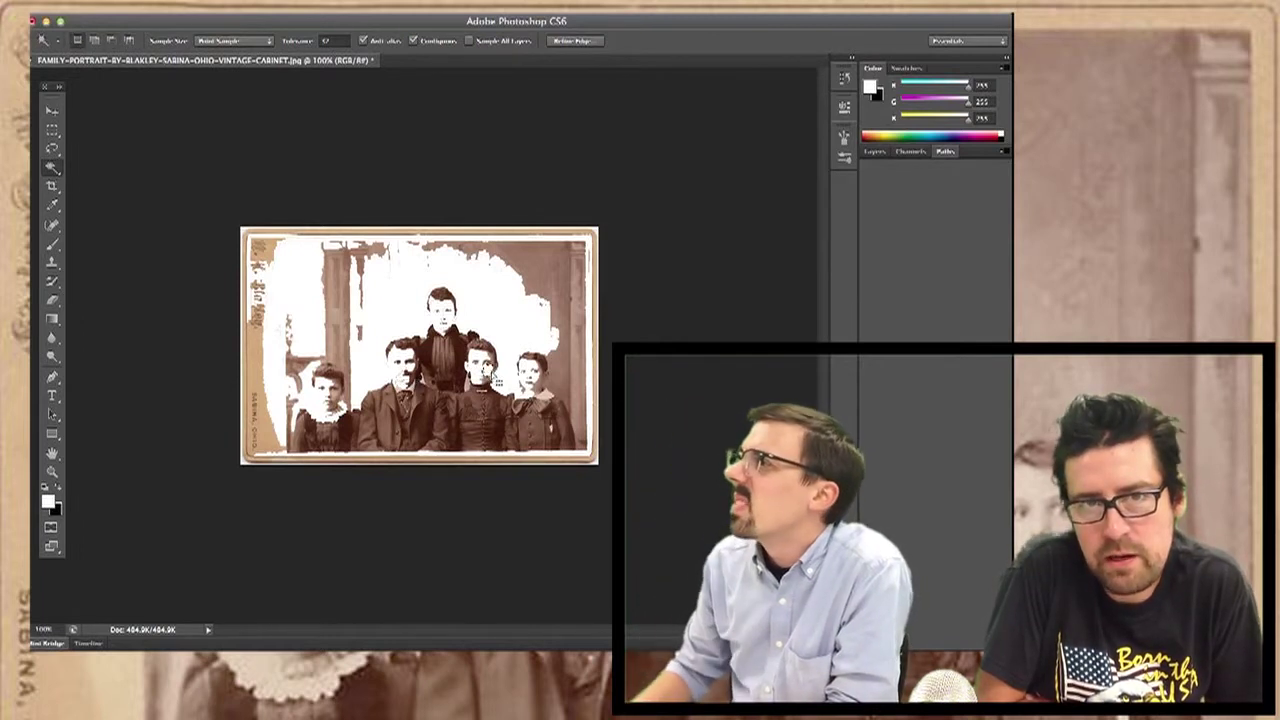
{"action": "left_click", "coordinate": [541, 385]}
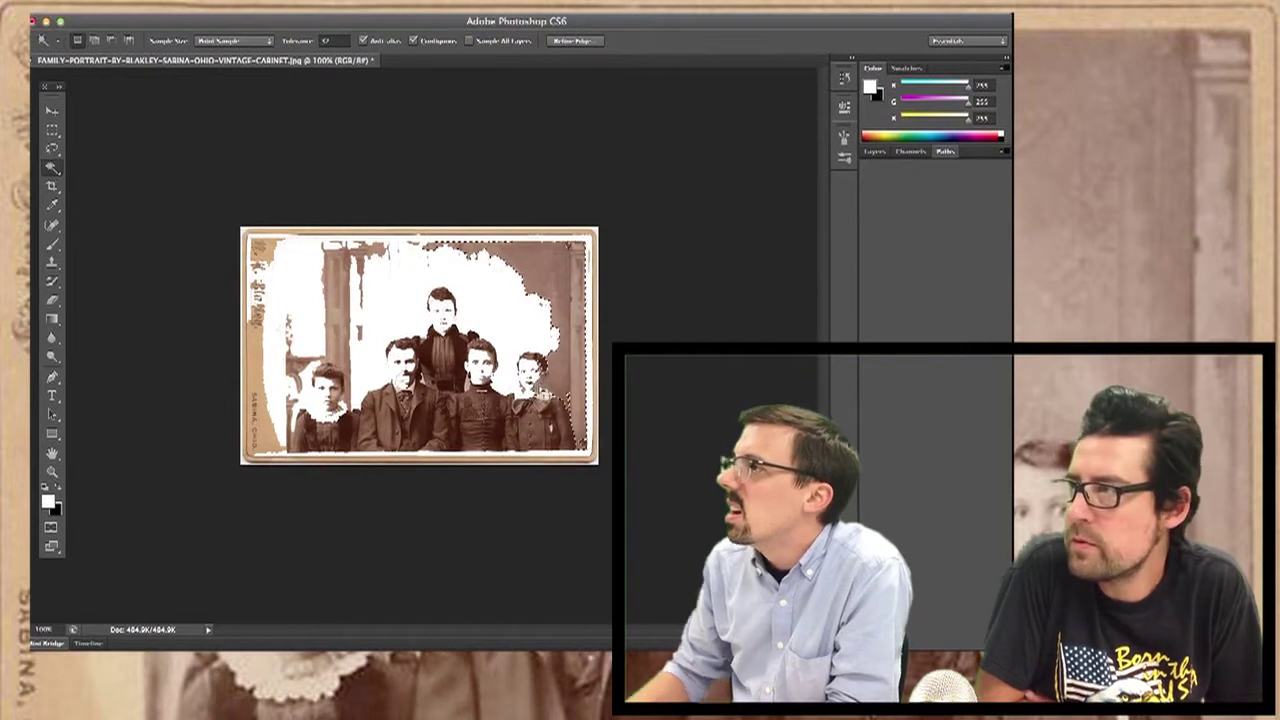
{"action": "key", "text": "alt+BackSpace"}
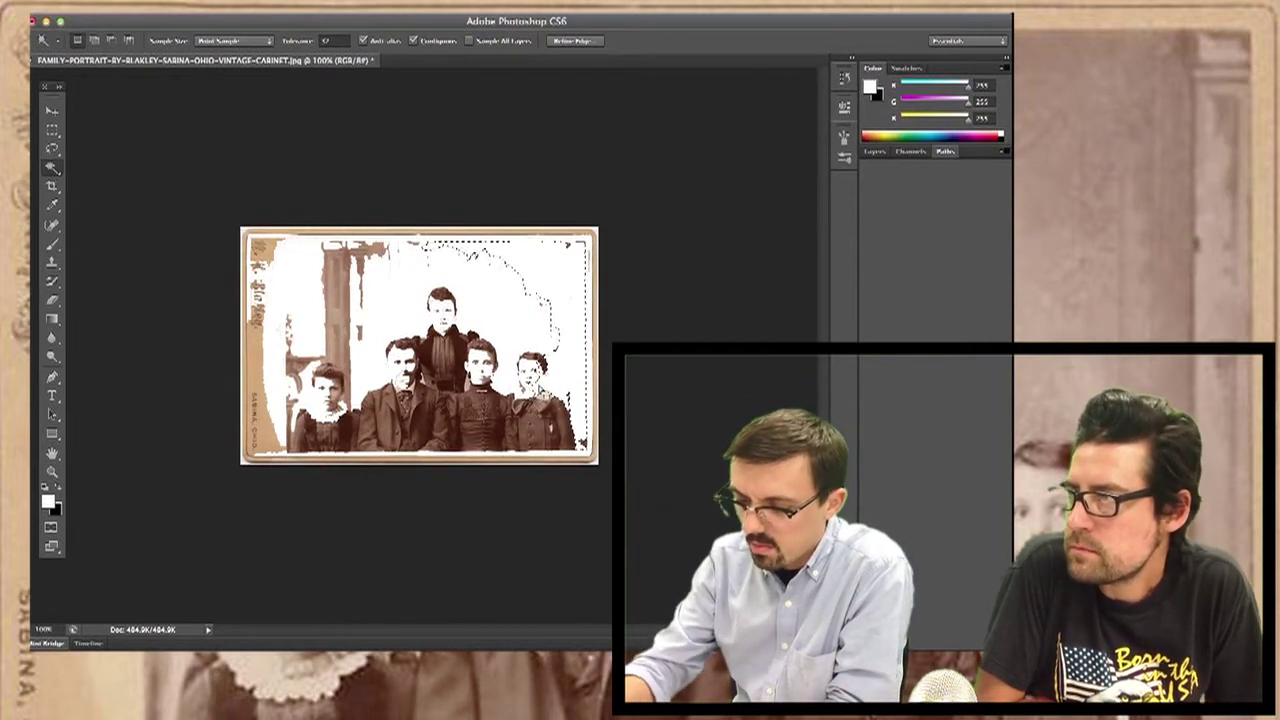
{"action": "key", "text": "ctrl+z"}
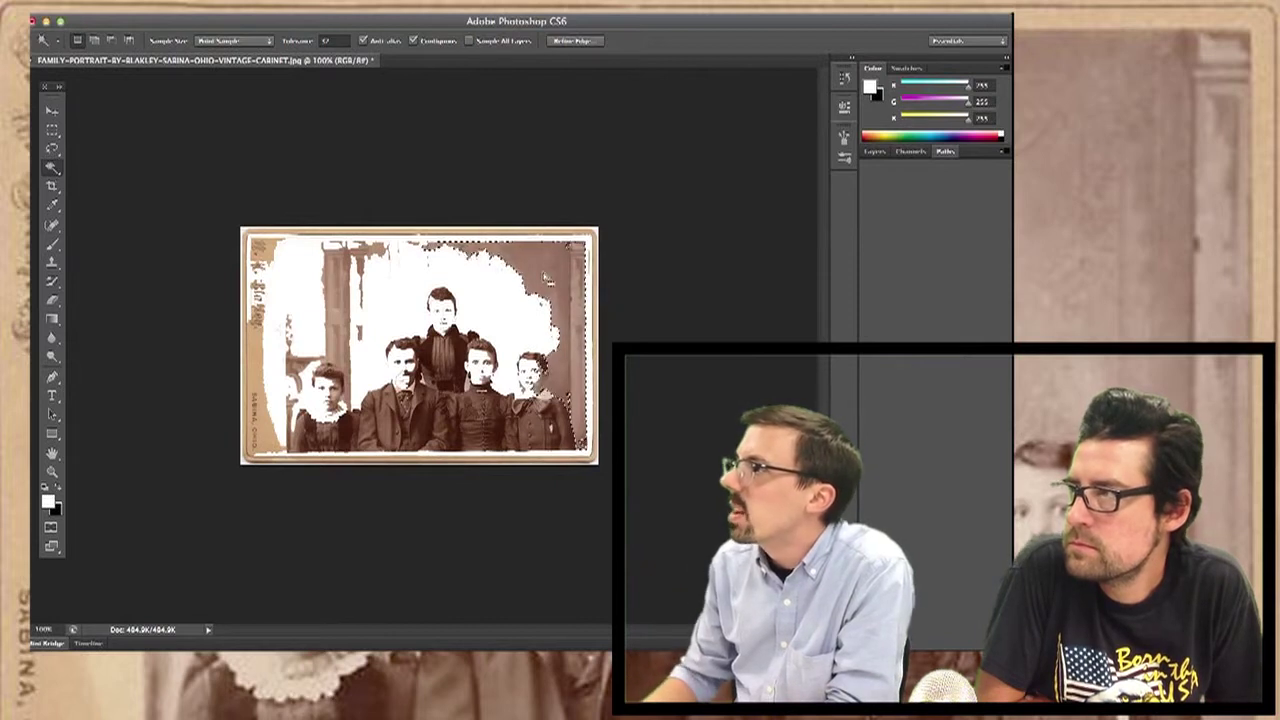
Set the foreground color to a neutral grey (about RGB 163) and fill the portrait's dark backdrop beside the family with it using the Magic Wand.
{"action": "left_click", "coordinate": [47, 502]}
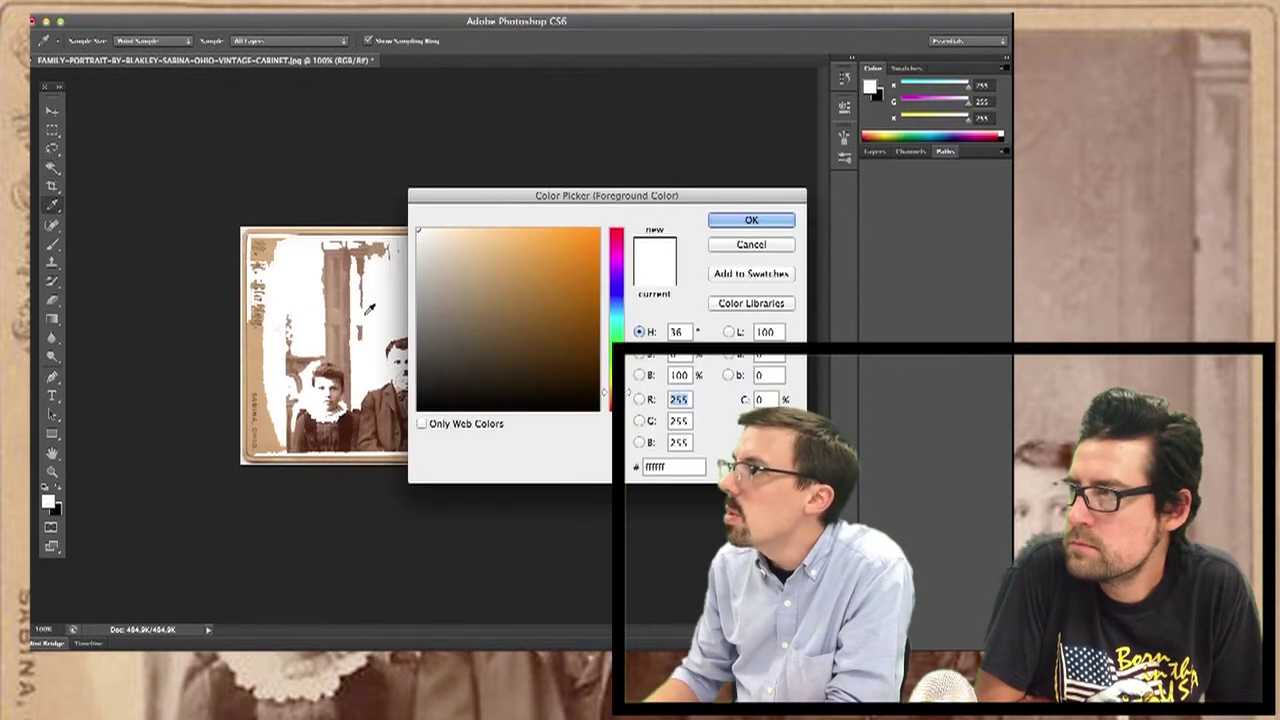
{"action": "left_click_drag", "start_coordinate": [417, 281], "coordinate": [418, 292]}
{"action": "left_click", "coordinate": [750, 219]}
{"action": "key", "text": "w"}
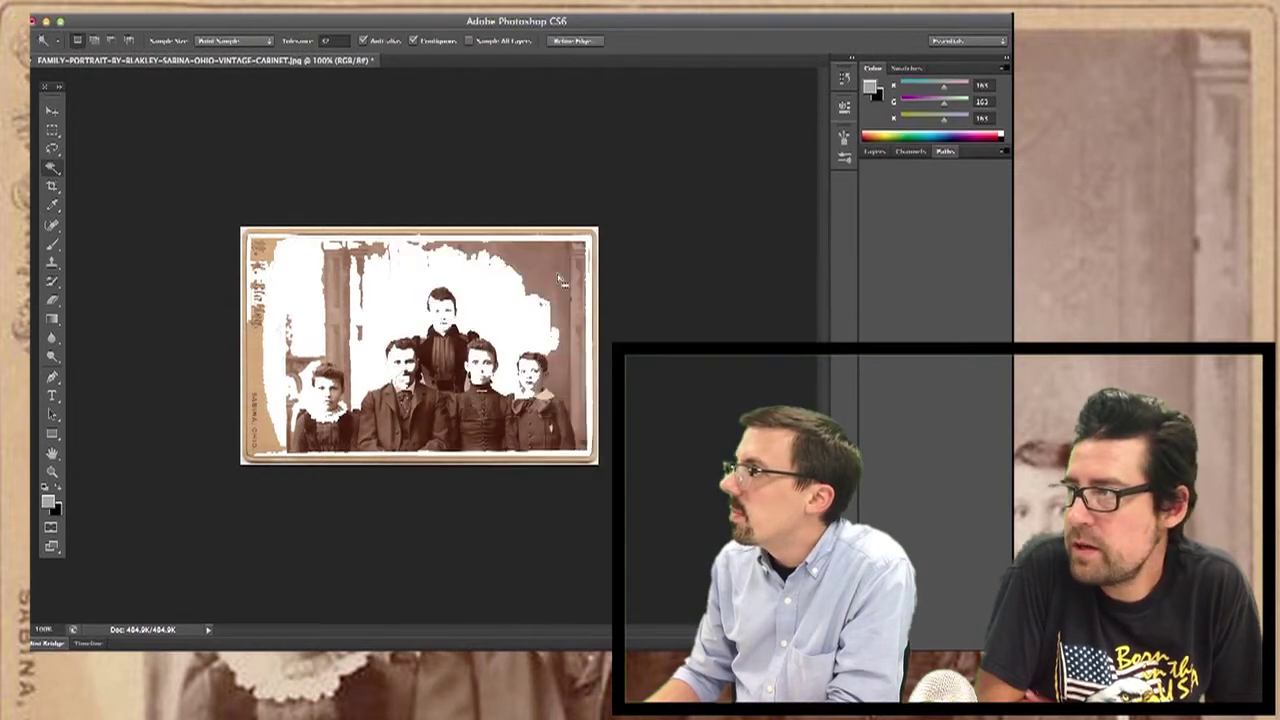
{"action": "left_click", "coordinate": [560, 279]}
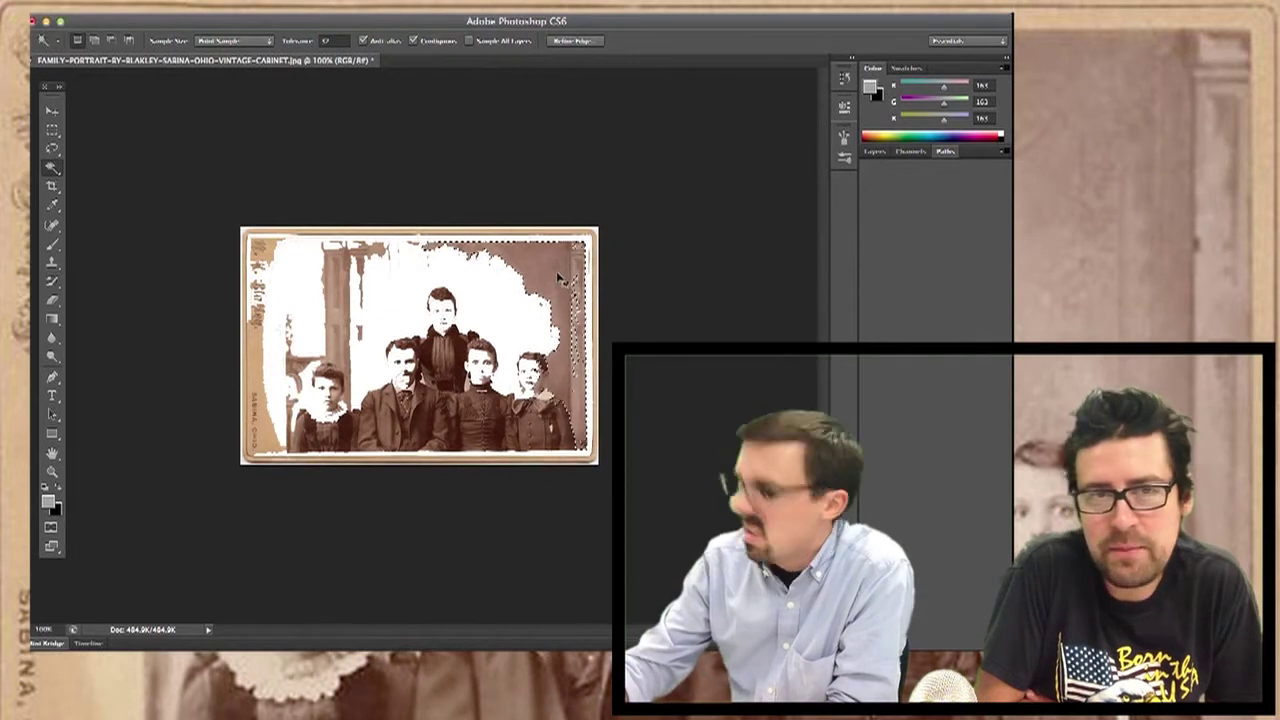
{"action": "key", "text": "alt+Delete"}
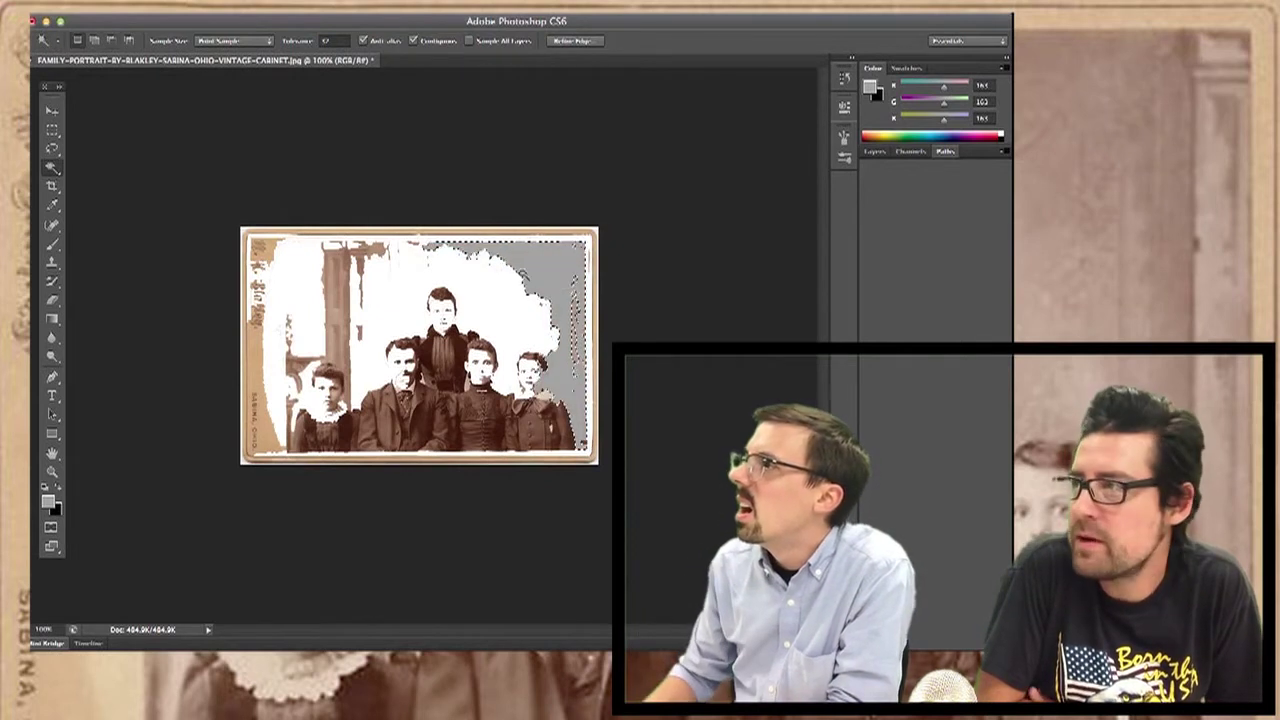
Fill the brown column behind the family and the card's tan outer border with the same grey using Magic Wand selections.
{"action": "left_click", "coordinate": [349, 303]}
{"action": "key", "text": "alt+Delete"}
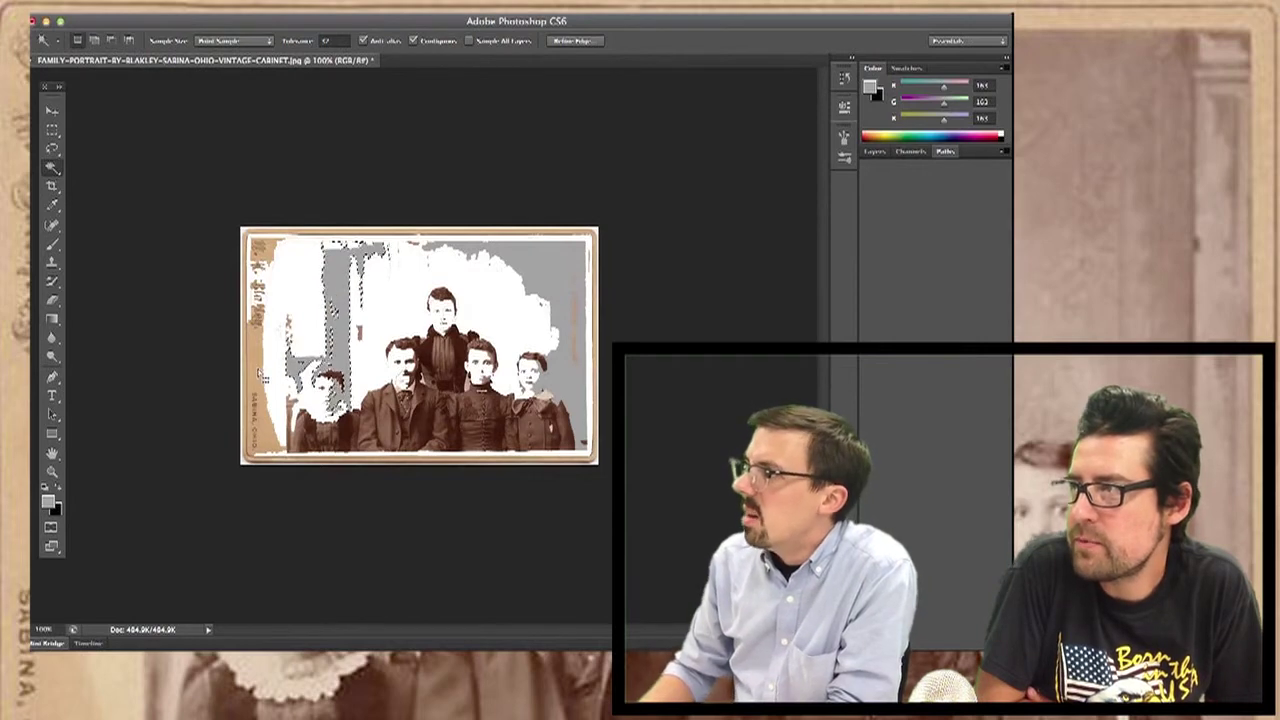
{"action": "left_click", "coordinate": [258, 371]}
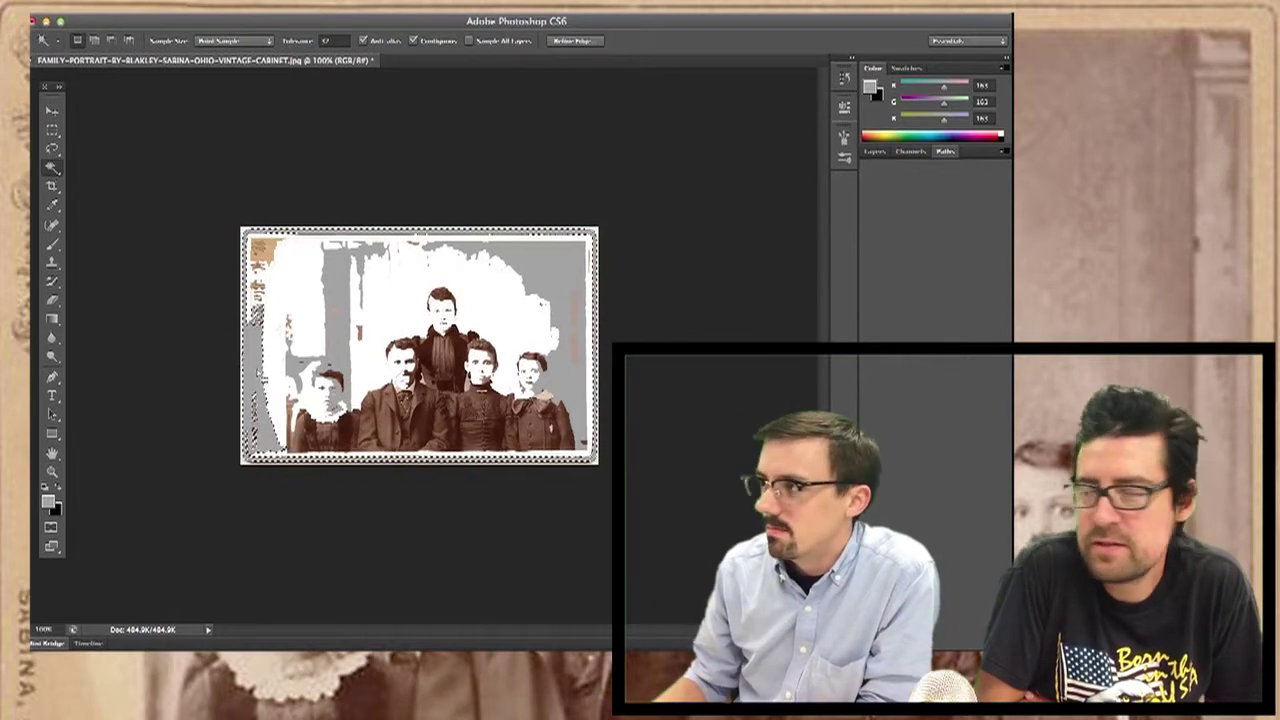
Fill the dark clothing of all five family members with the black background color using Magic Wand selections.
{"action": "left_click", "coordinate": [464, 400]}
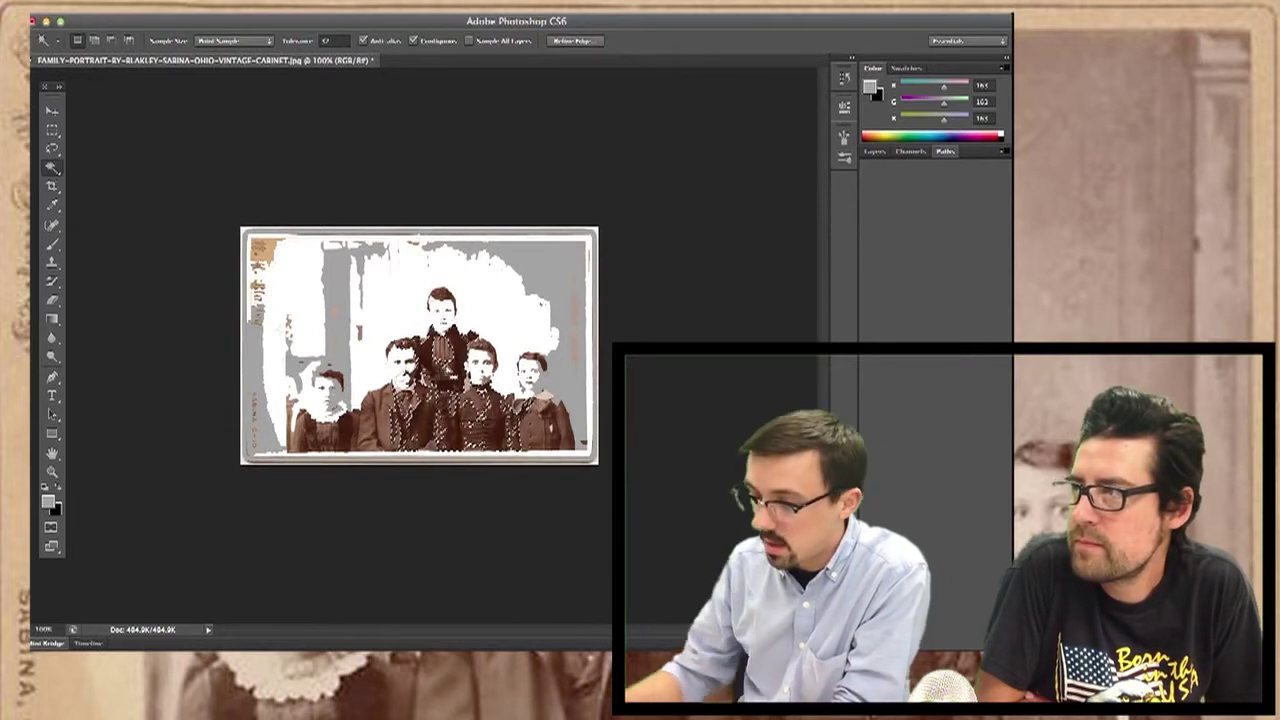
{"action": "key", "text": "super+BackSpace"}
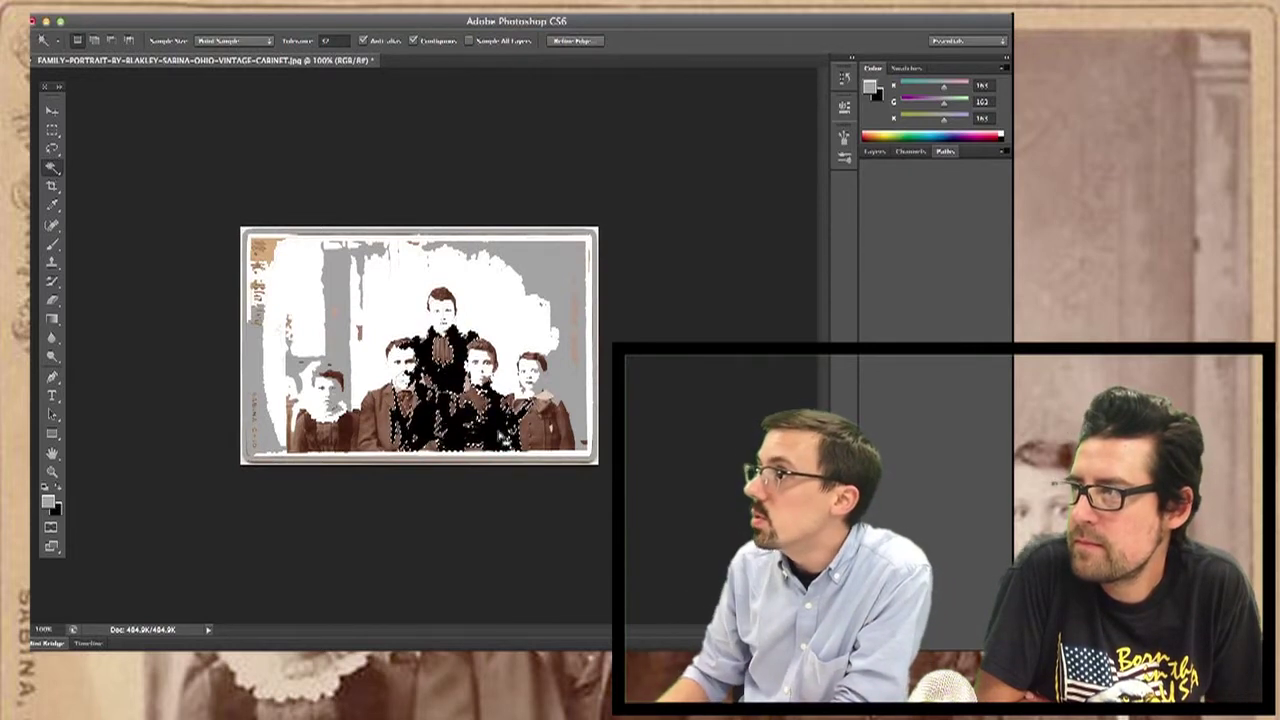
{"action": "left_click", "coordinate": [548, 439]}
{"action": "key", "text": "super+BackSpace"}
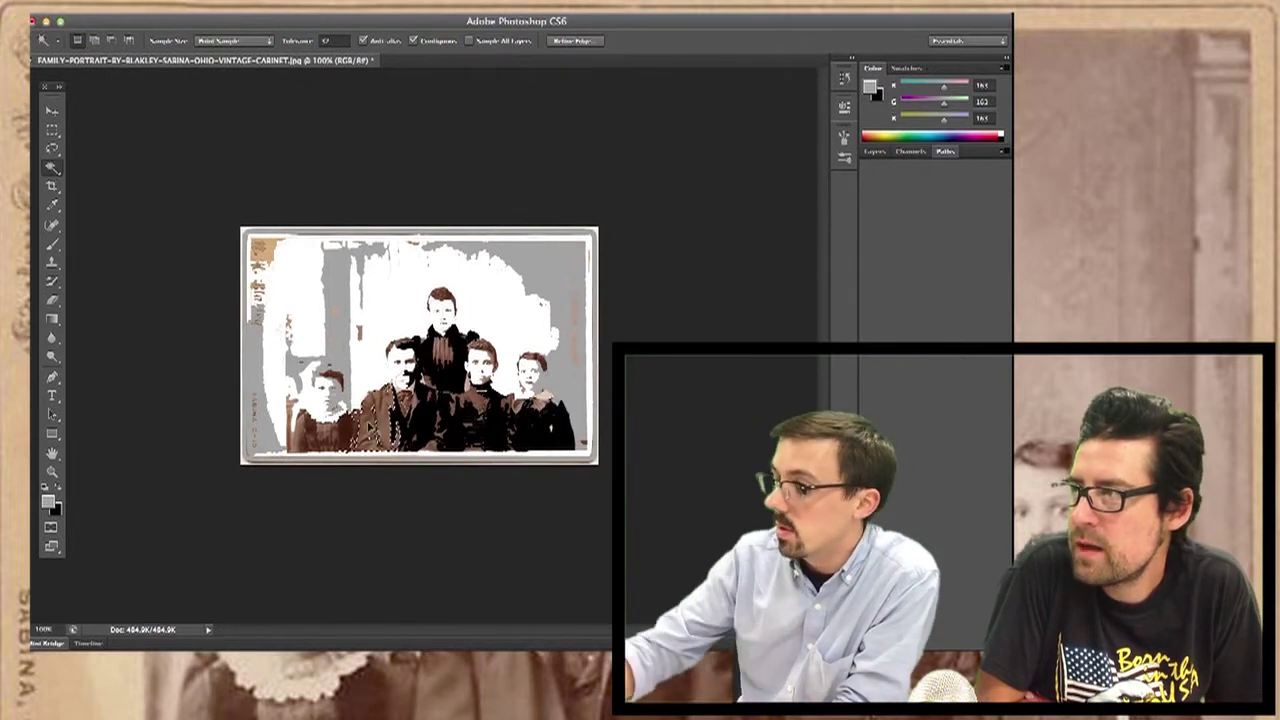
{"action": "left_click", "coordinate": [370, 428]}
{"action": "left_click", "coordinate": [348, 431]}
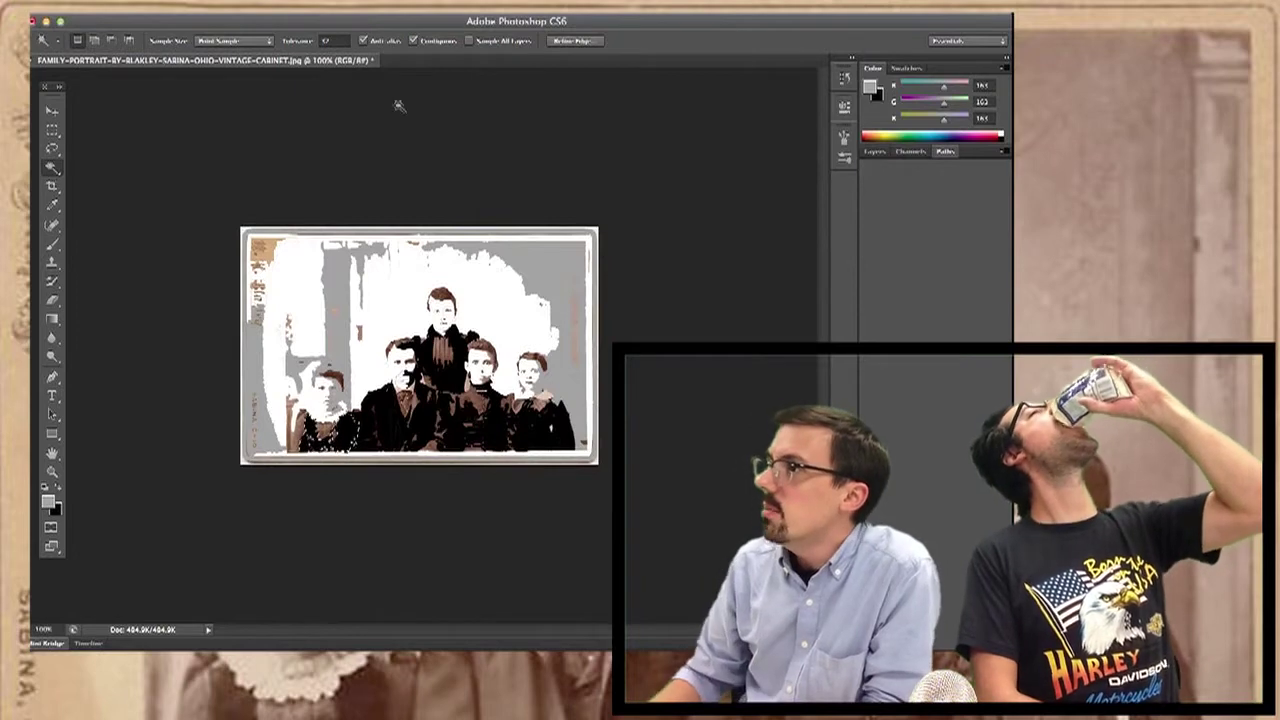
Save the portrait as a JPEG on the Desktop, replacing the existing file, with Maximum quality 12 and the Progressive format.
{"action": "left_click", "coordinate": [40, 14]}
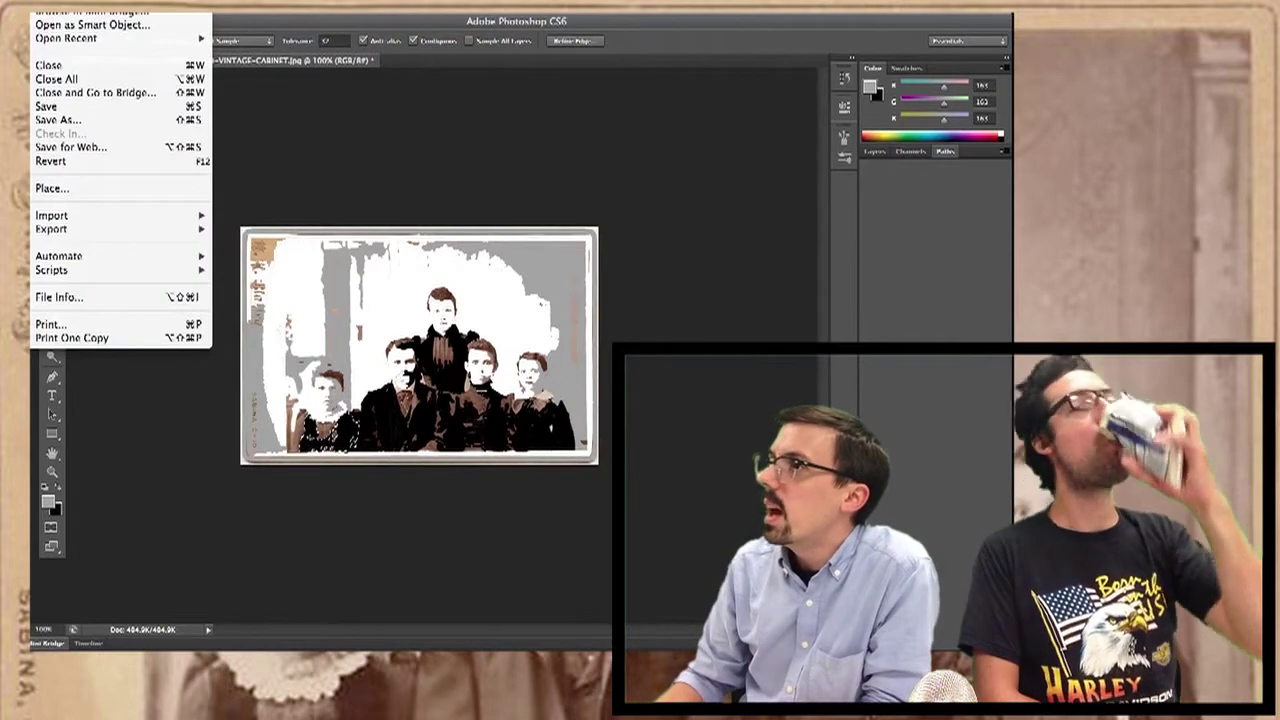
{"action": "left_click", "coordinate": [62, 120]}
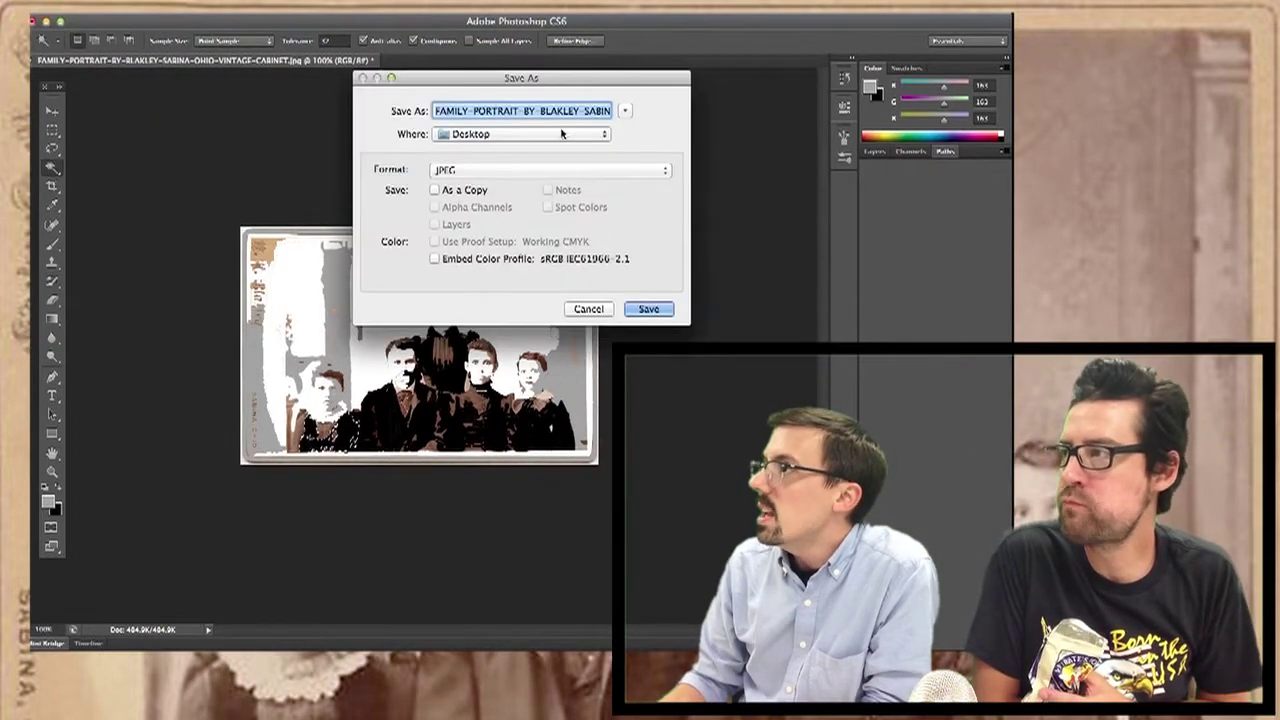
{"action": "left_click", "coordinate": [636, 303]}
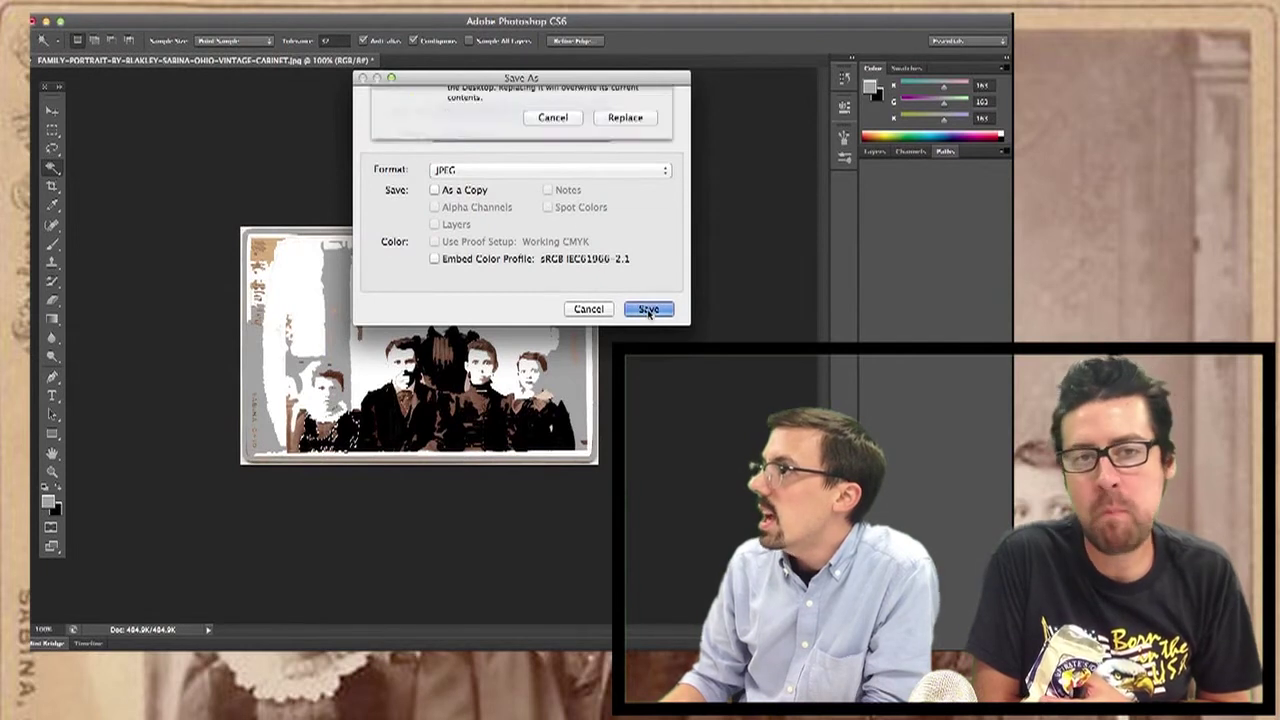
{"action": "left_click", "coordinate": [622, 184]}
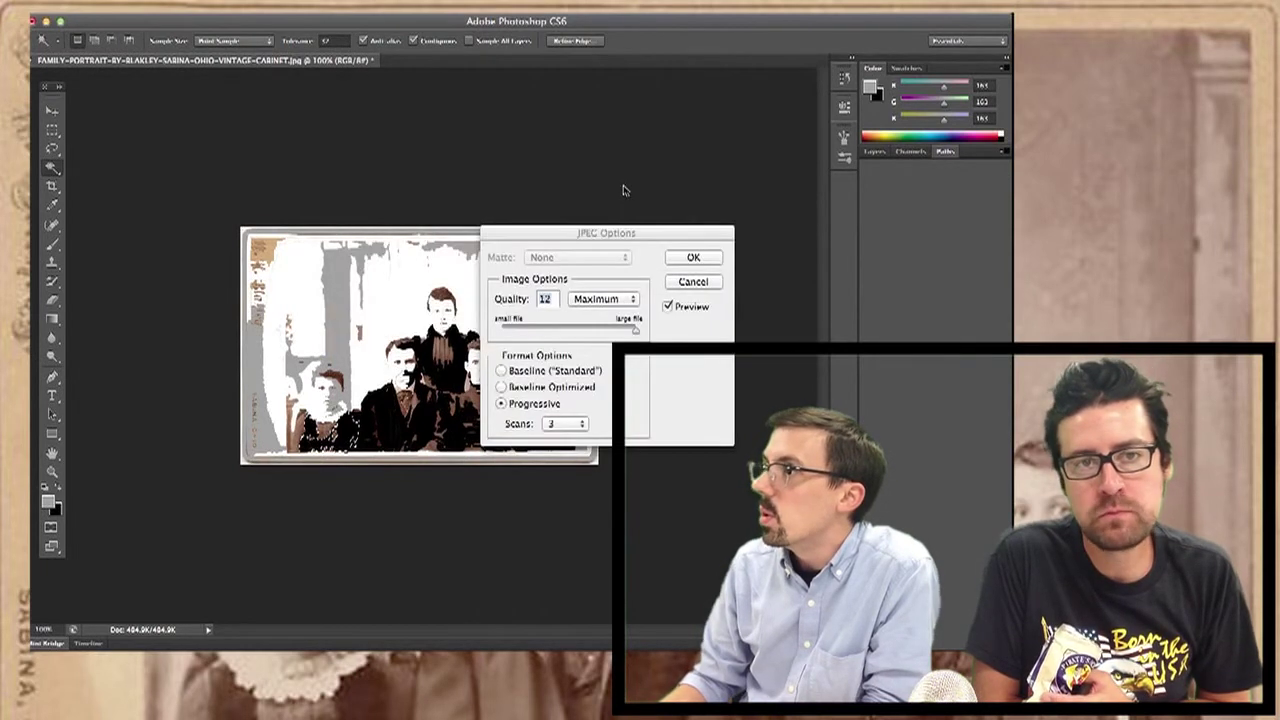
{"action": "left_click", "coordinate": [685, 257]}
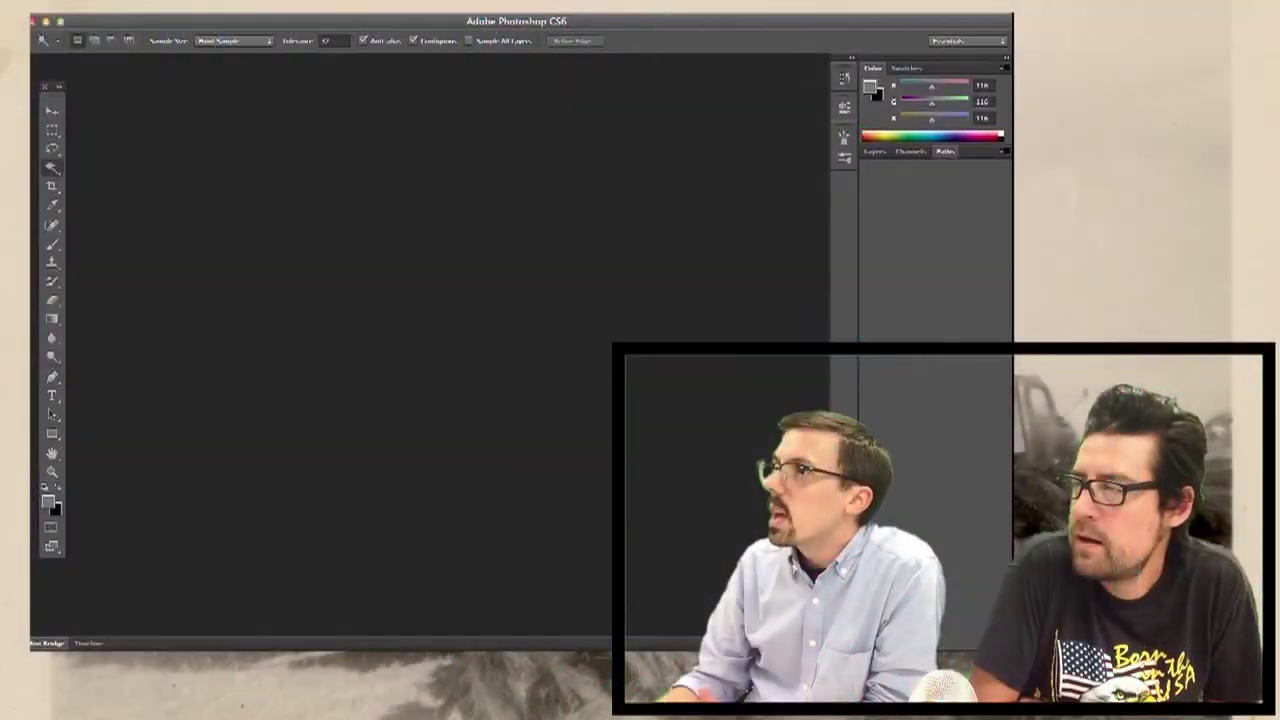
Bring up the dialog for opening another photo.
{"action": "left_click", "coordinate": [50, 3]}
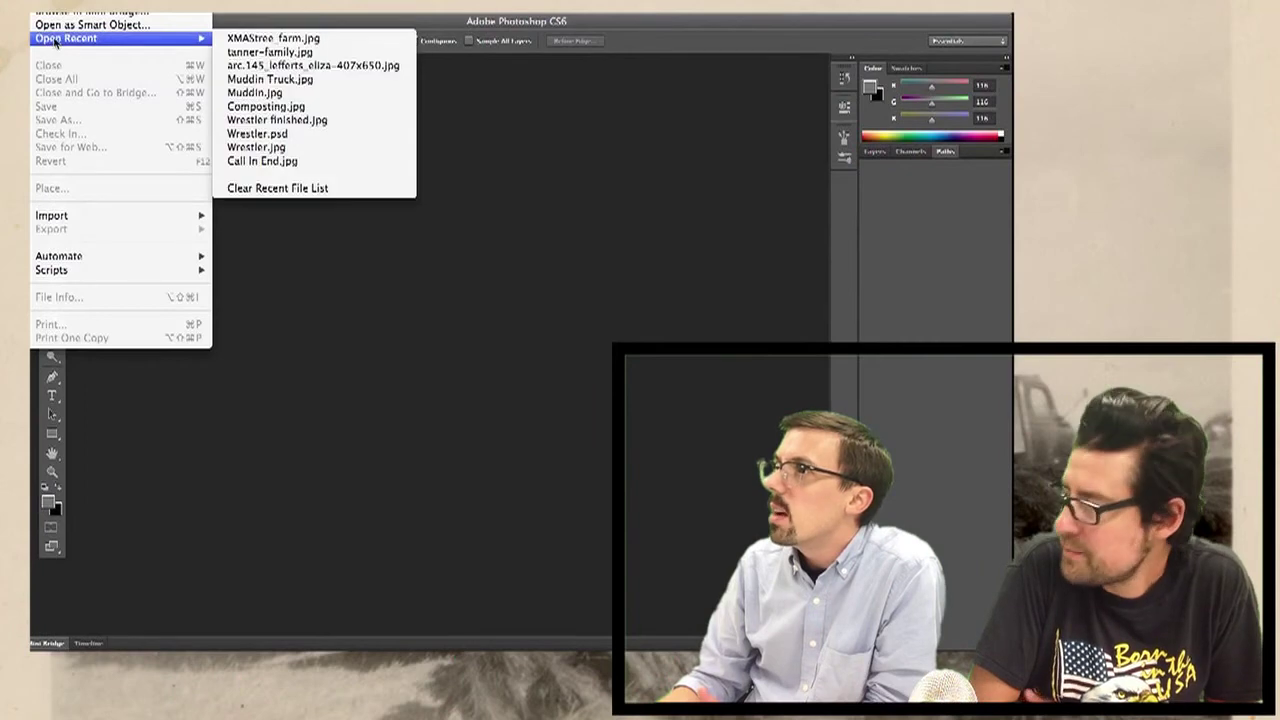
{"action": "left_click", "coordinate": [60, 2]}
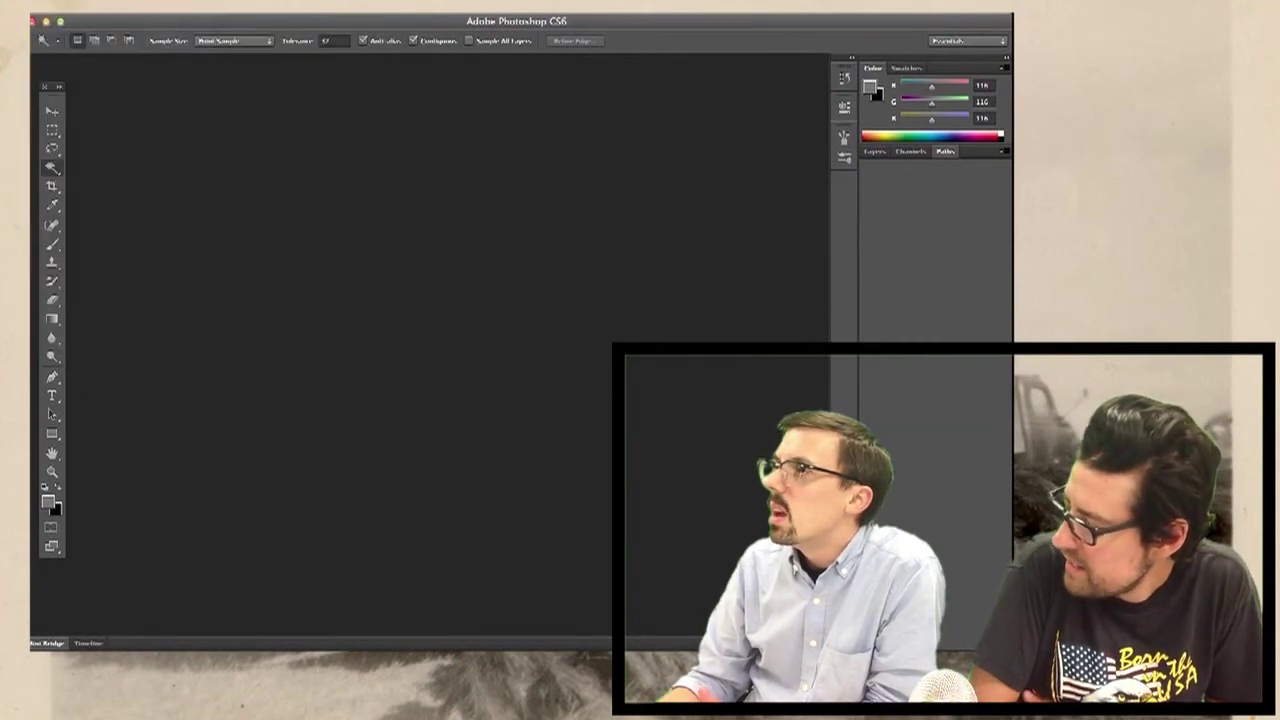